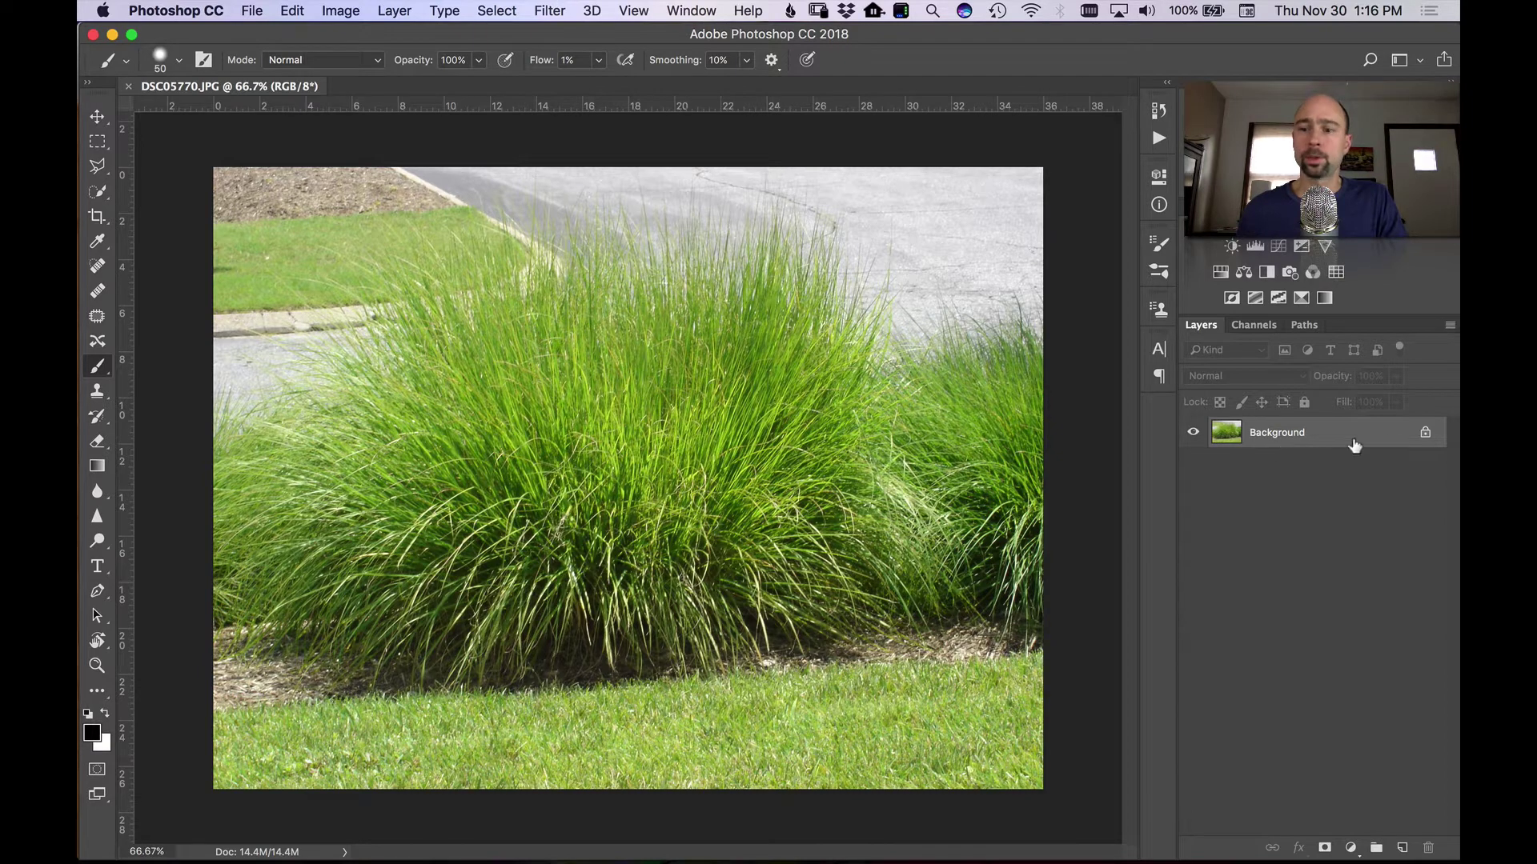
# Unlock the Background into Layer 0 and brush a quick selection over the whole grass clump.
pyautogui.click(1425, 433)
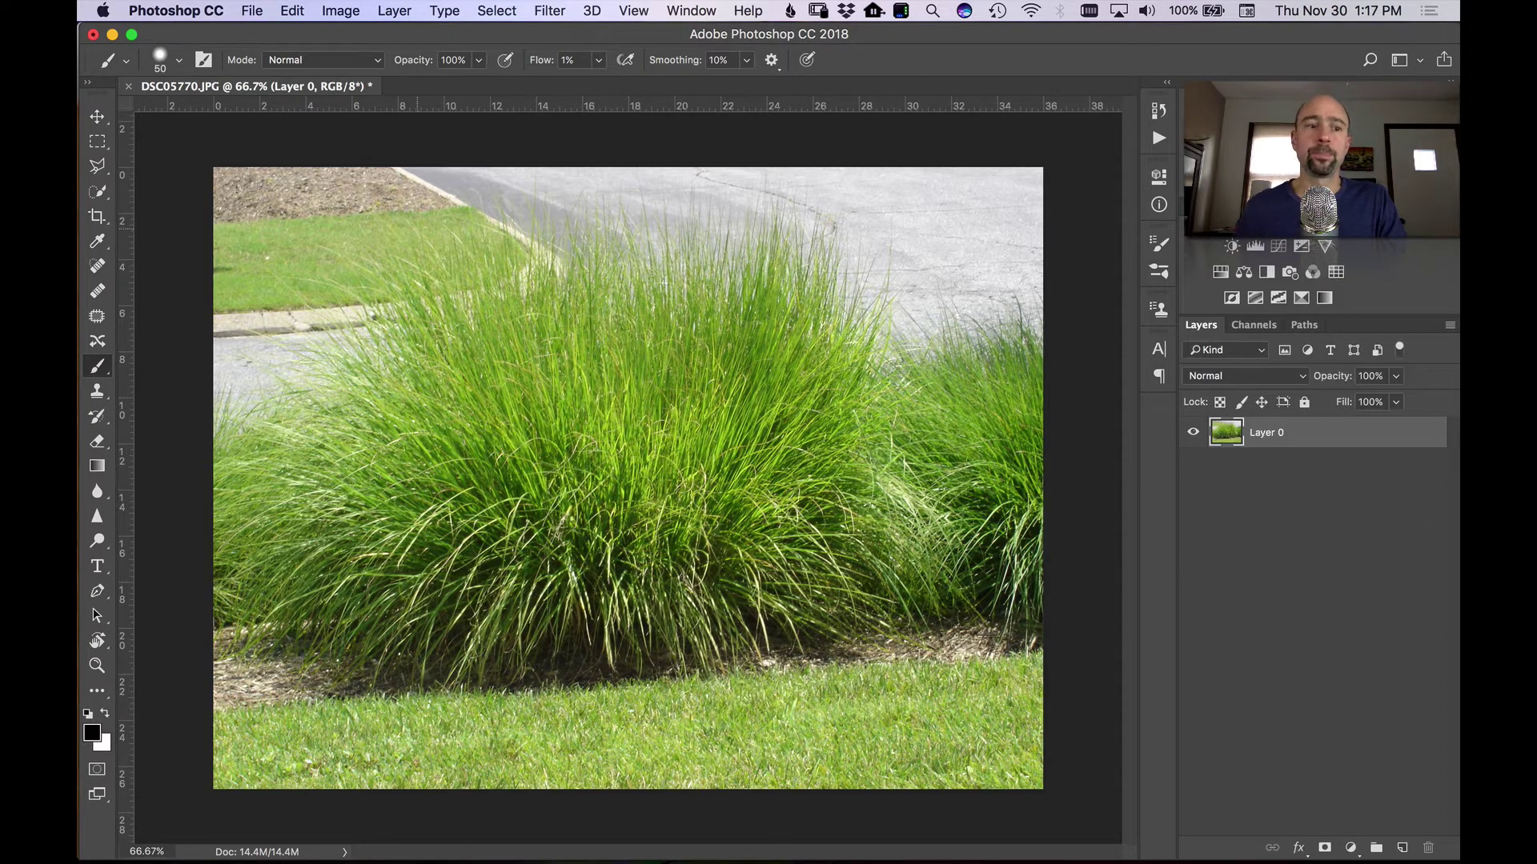
pyautogui.click(103, 193)
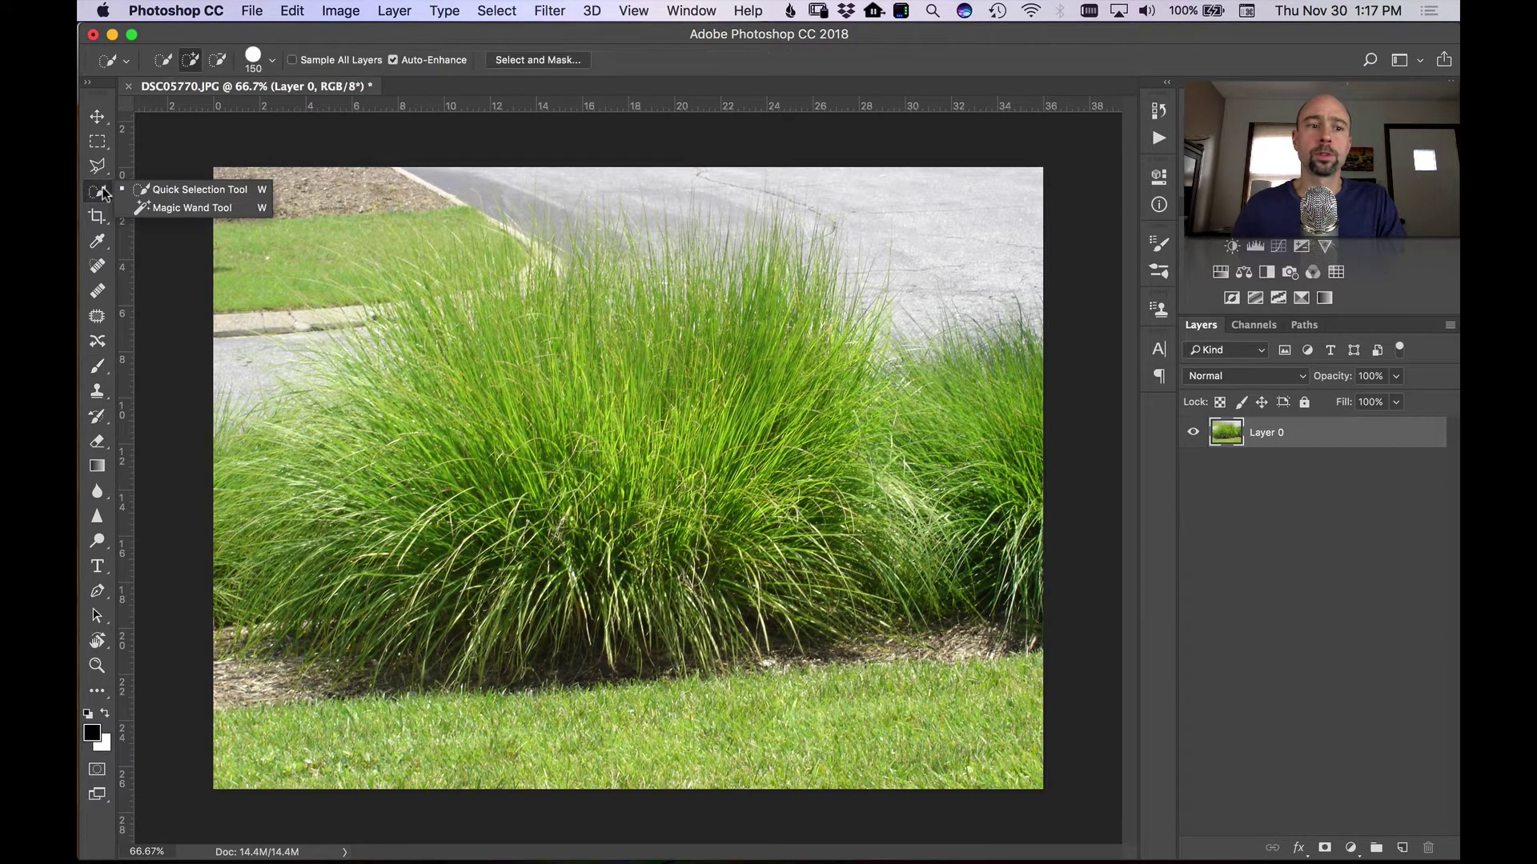
pyautogui.click(172, 194)
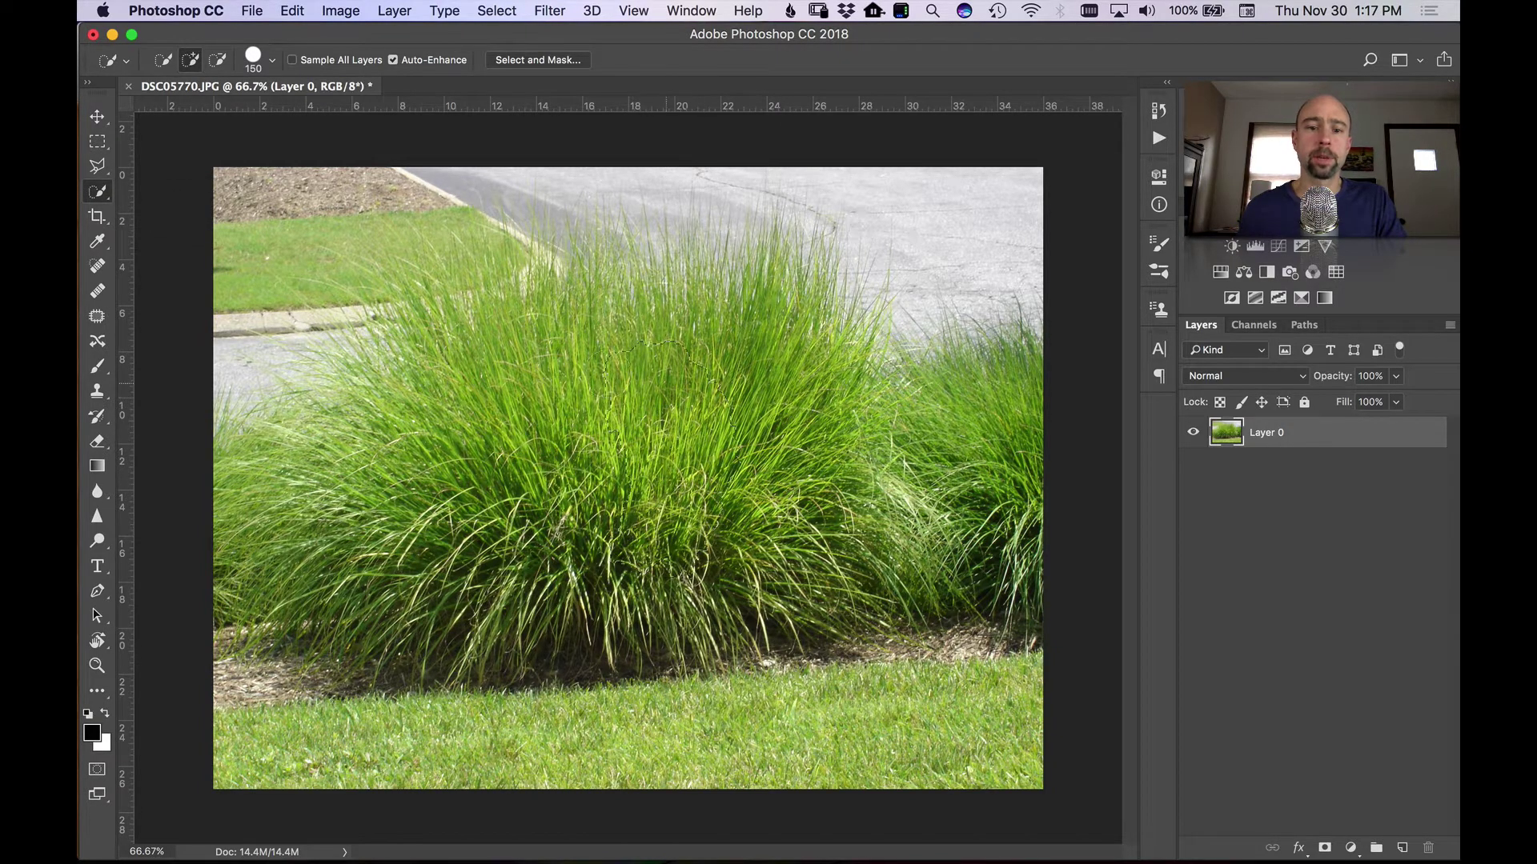
pyautogui.moveTo(448, 412)
pyautogui.mouseDown()
pyautogui.moveTo(449, 492)
pyautogui.moveTo(534, 601)
pyautogui.moveTo(756, 570)
pyautogui.moveTo(800, 504)
pyautogui.mouseUp()
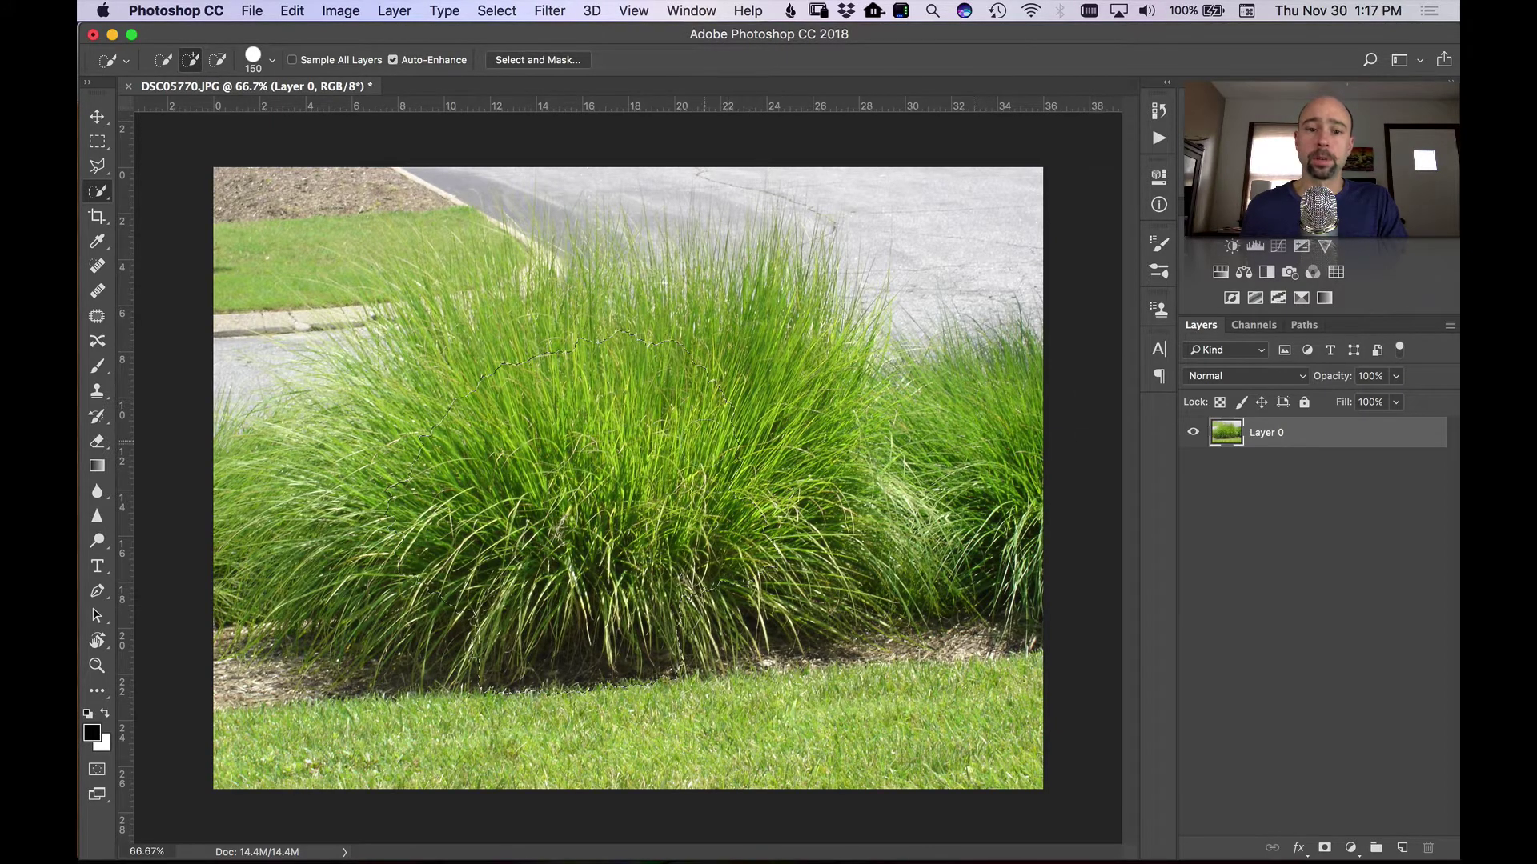
pyautogui.click(528, 328)
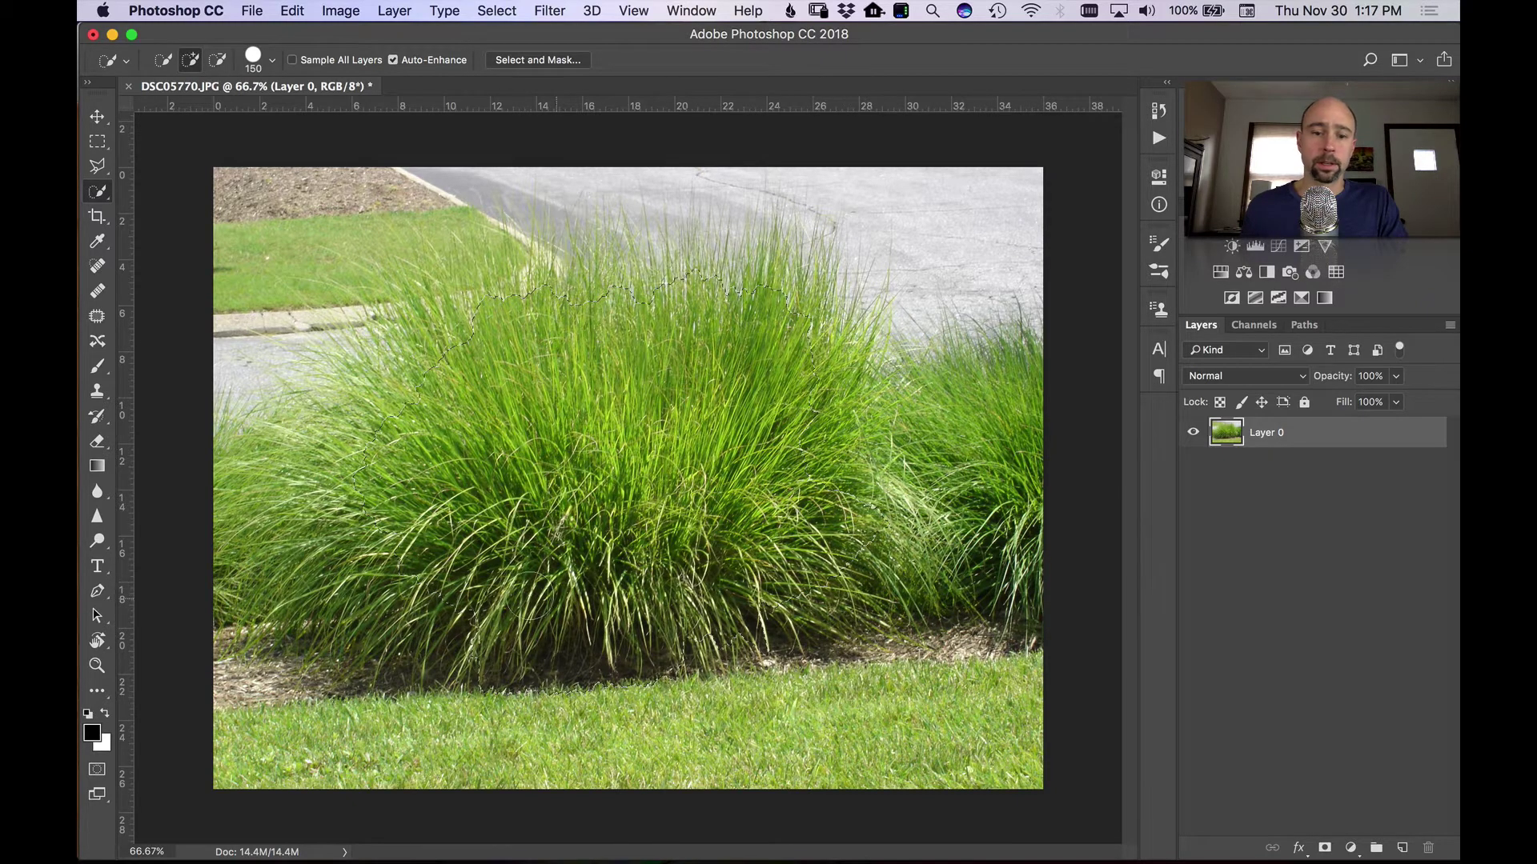
pyautogui.moveTo(336, 504)
pyautogui.mouseDown()
pyautogui.moveTo(390, 442)
pyautogui.moveTo(415, 385)
pyautogui.moveTo(459, 375)
pyautogui.moveTo(427, 381)
pyautogui.moveTo(420, 332)
pyautogui.mouseUp()
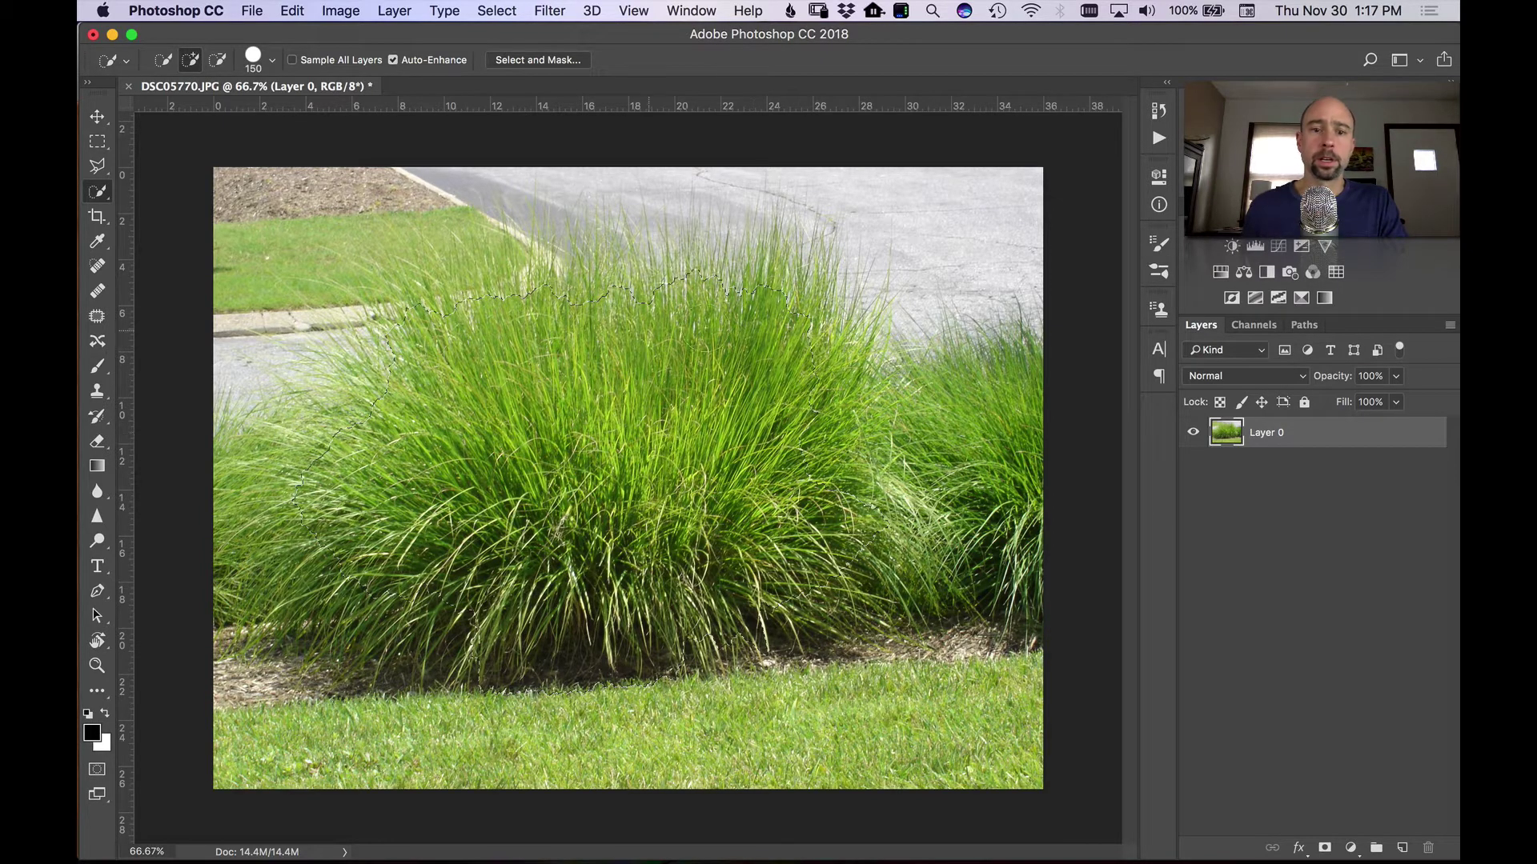
# Enter Select and Mask and choose a preview view mode.
pyautogui.click(546, 61)
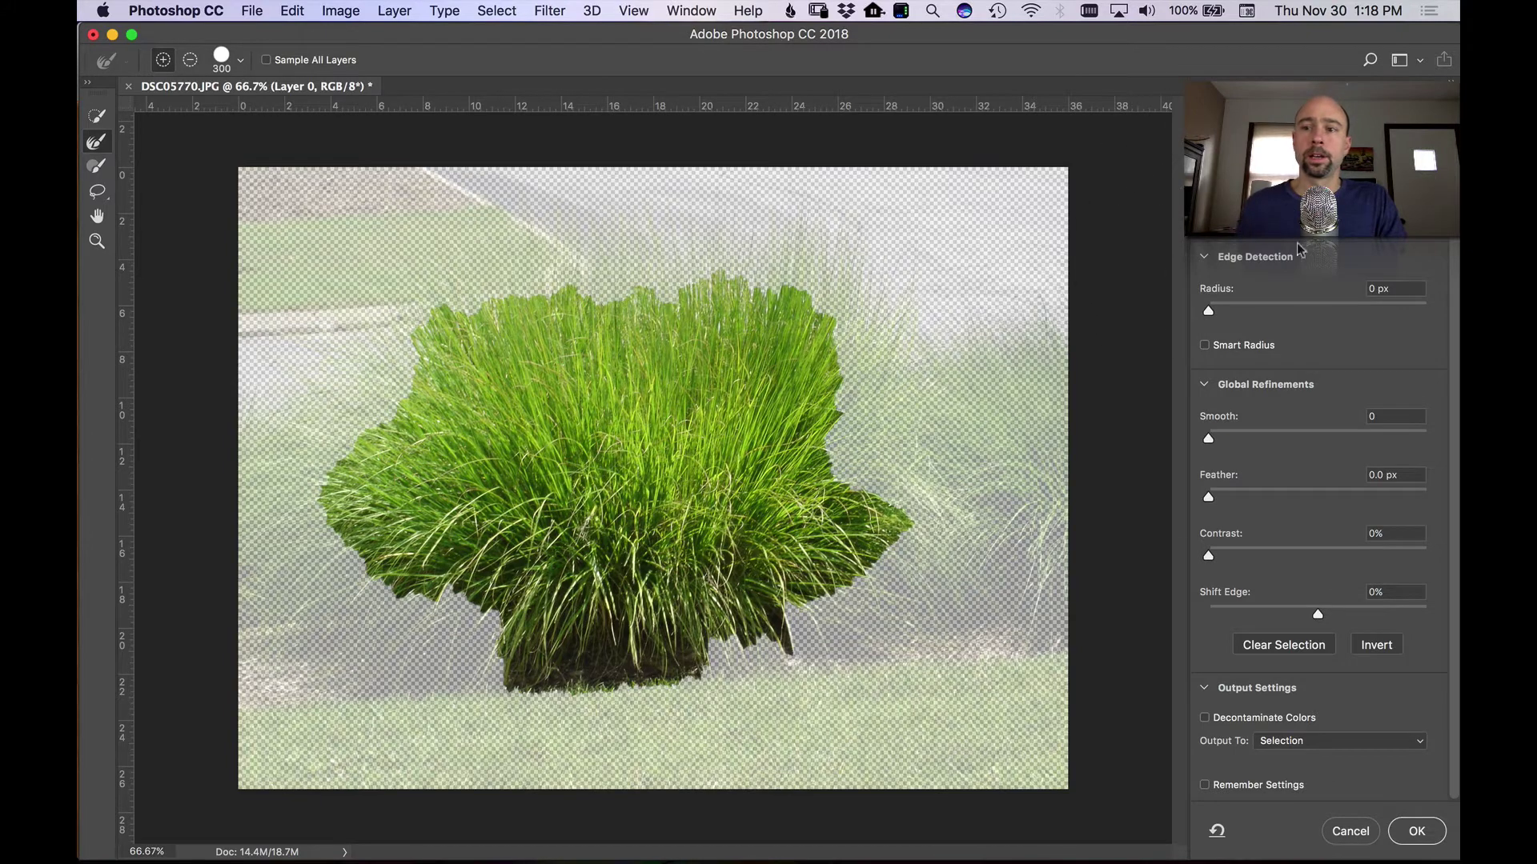
pyautogui.scroll(2, 1455, 261)
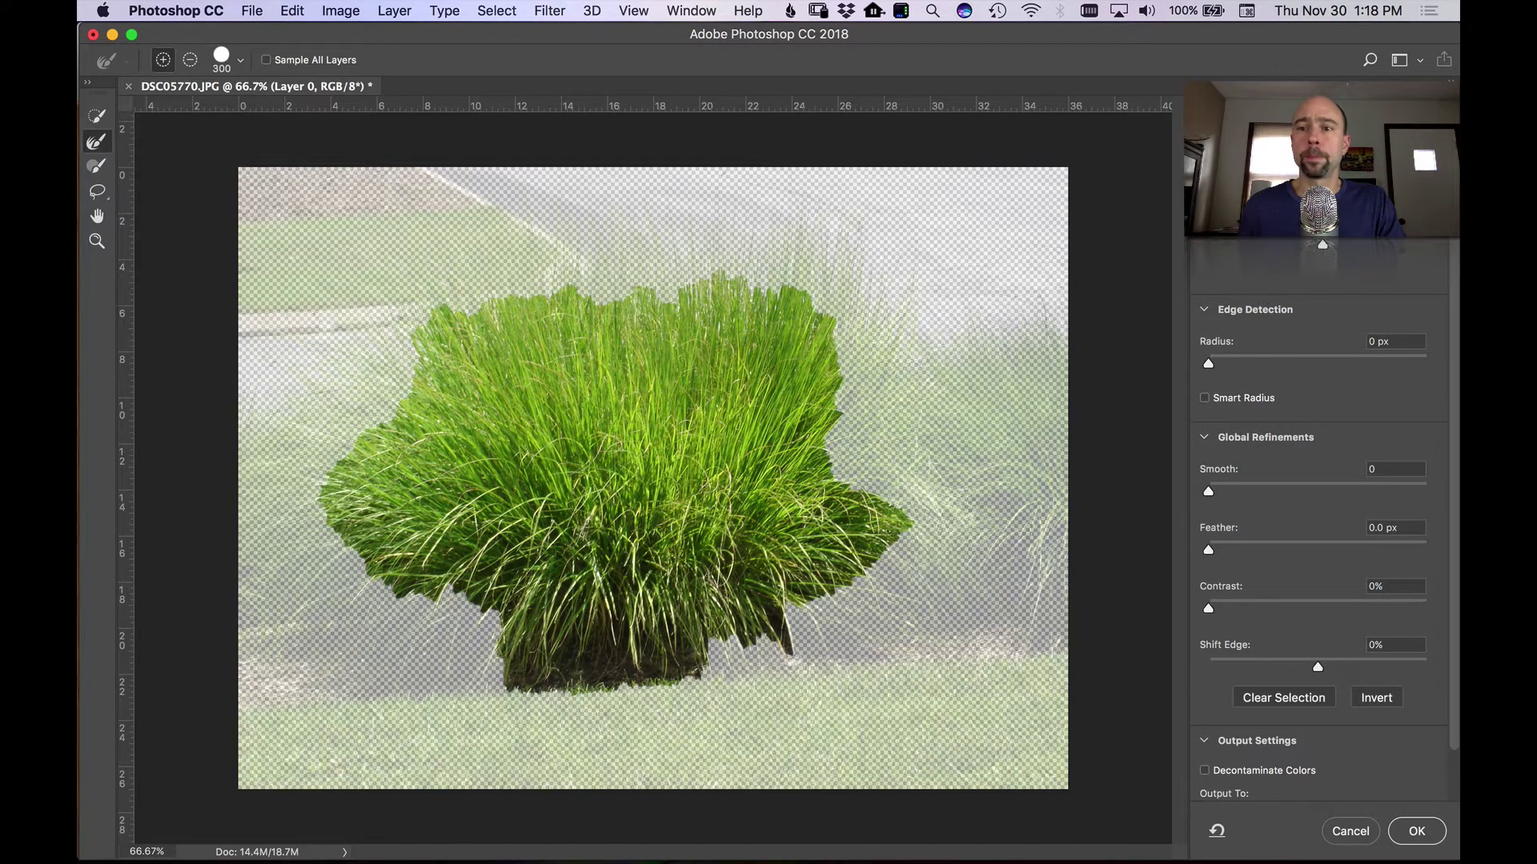
pyautogui.click(1188, 212)
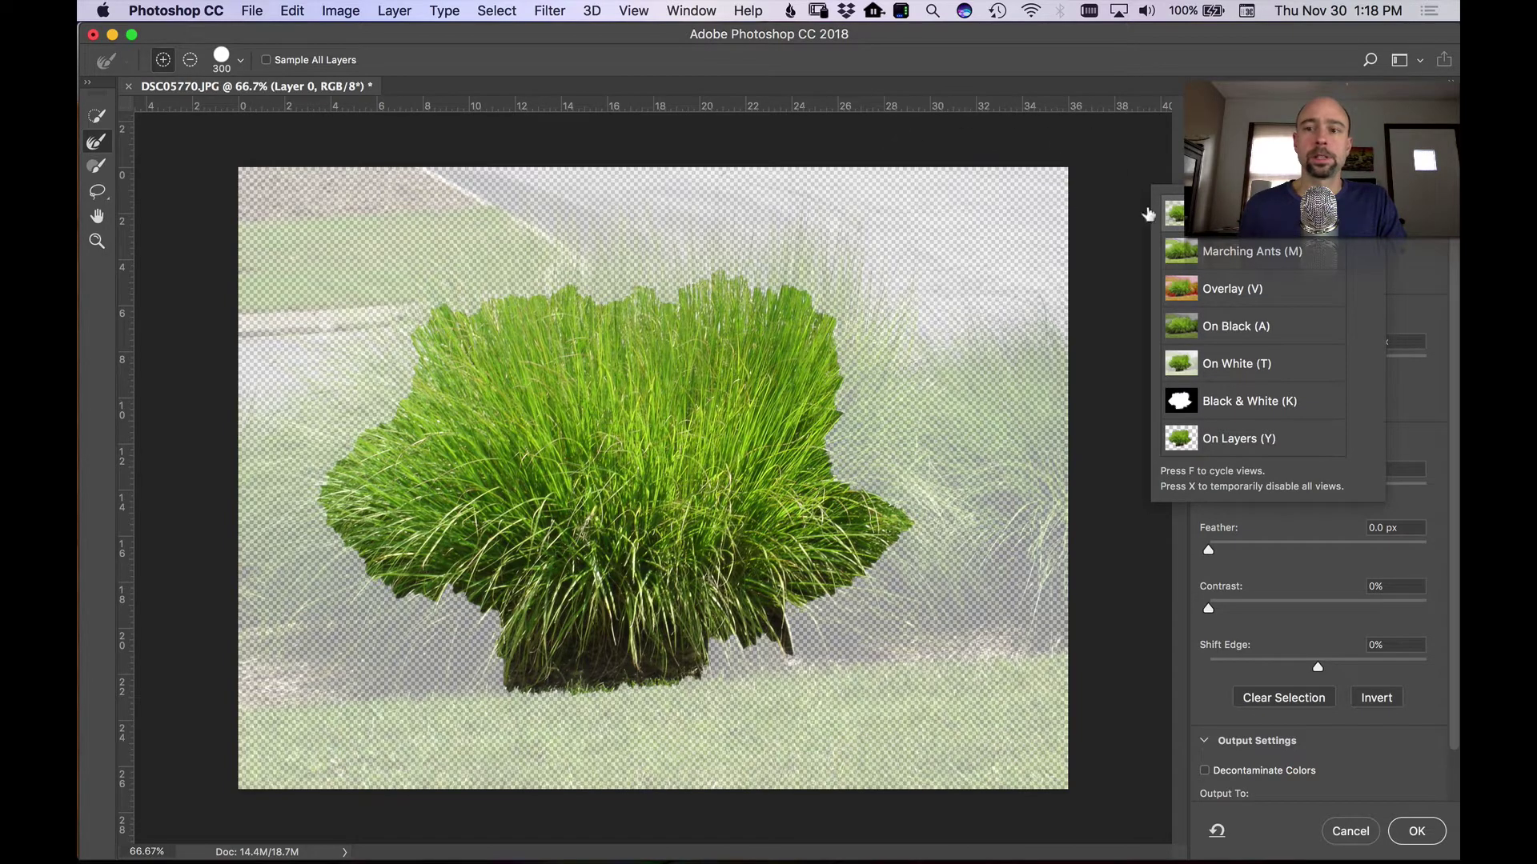
pyautogui.click(101, 150)
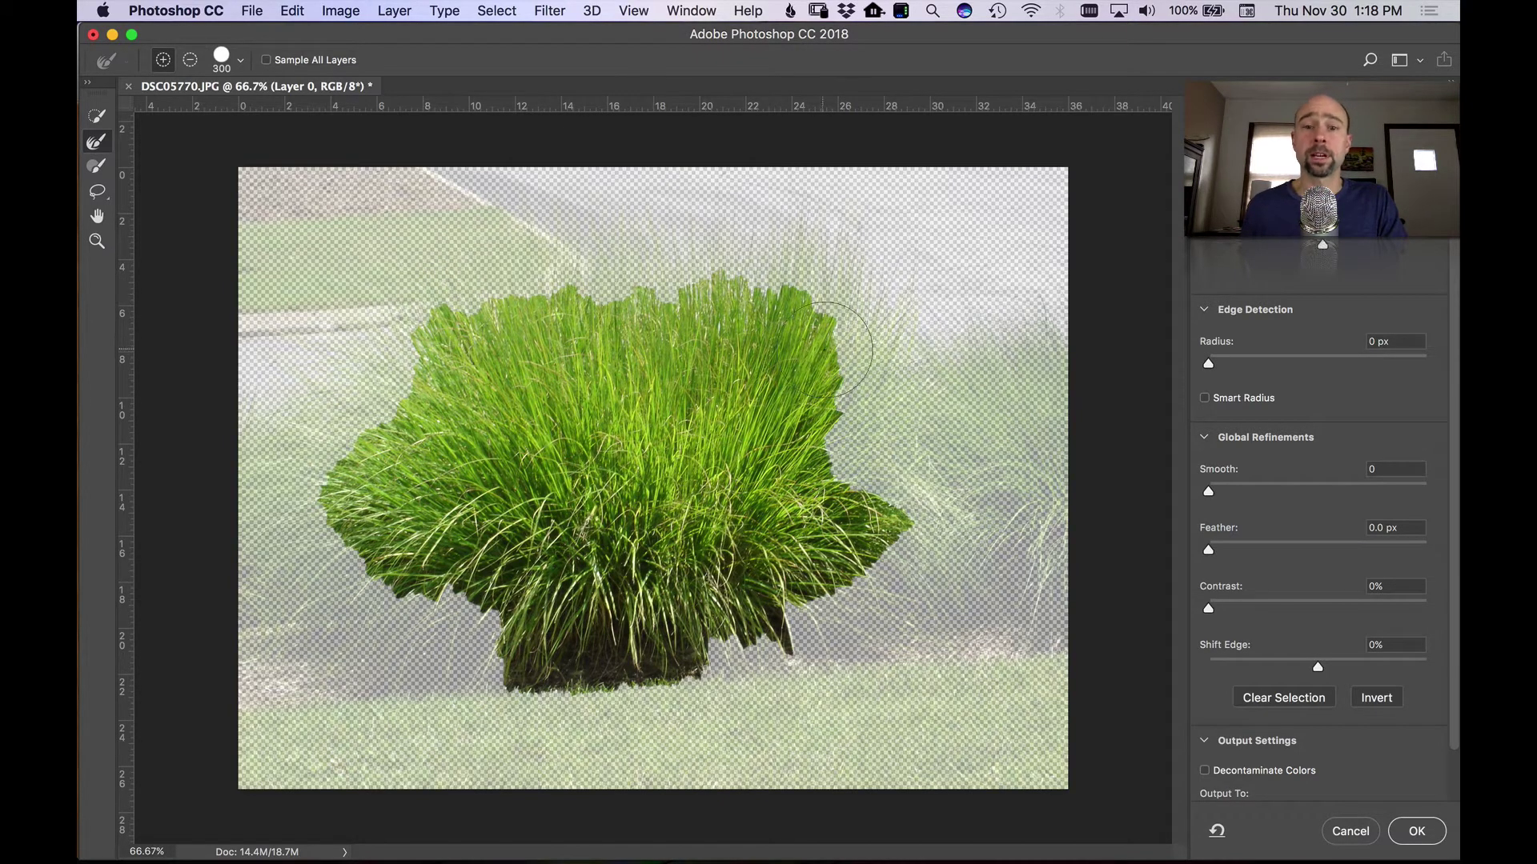
# Refine the grass's upper-right and right edges to catch wispy strands, then apply the selection.
pyautogui.moveTo(810, 359)
pyautogui.mouseDown()
pyautogui.moveTo(832, 352)
pyautogui.moveTo(777, 296)
pyautogui.moveTo(556, 295)
pyautogui.moveTo(448, 312)
pyautogui.moveTo(389, 365)
pyautogui.moveTo(404, 396)
pyautogui.mouseUp()
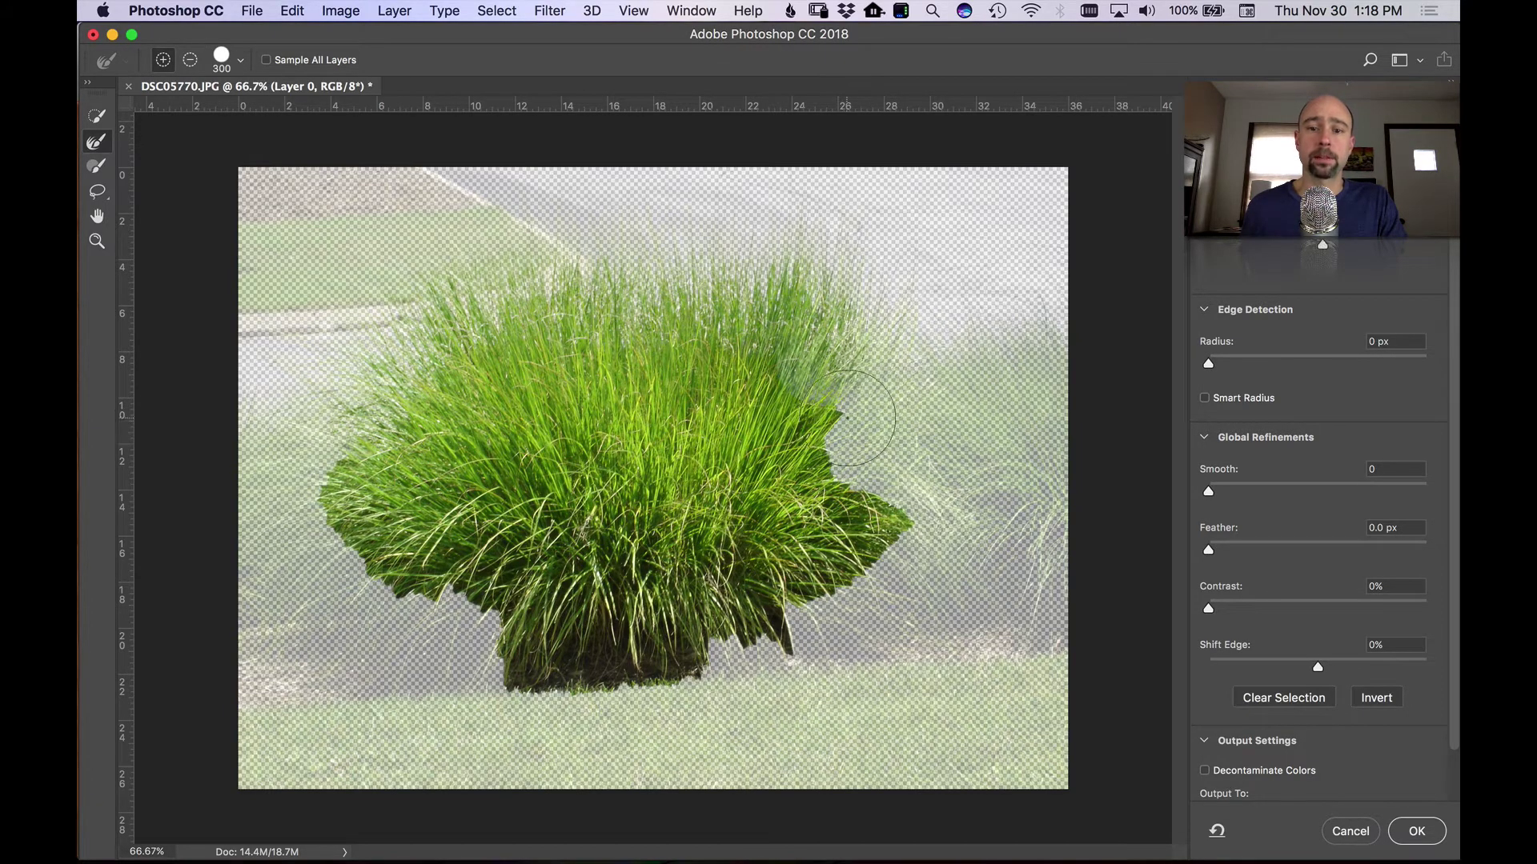
pyautogui.moveTo(860, 416)
pyautogui.mouseDown()
pyautogui.moveTo(879, 561)
pyautogui.moveTo(736, 649)
pyautogui.moveTo(664, 657)
pyautogui.moveTo(504, 628)
pyautogui.moveTo(424, 580)
pyautogui.moveTo(316, 472)
pyautogui.mouseUp()
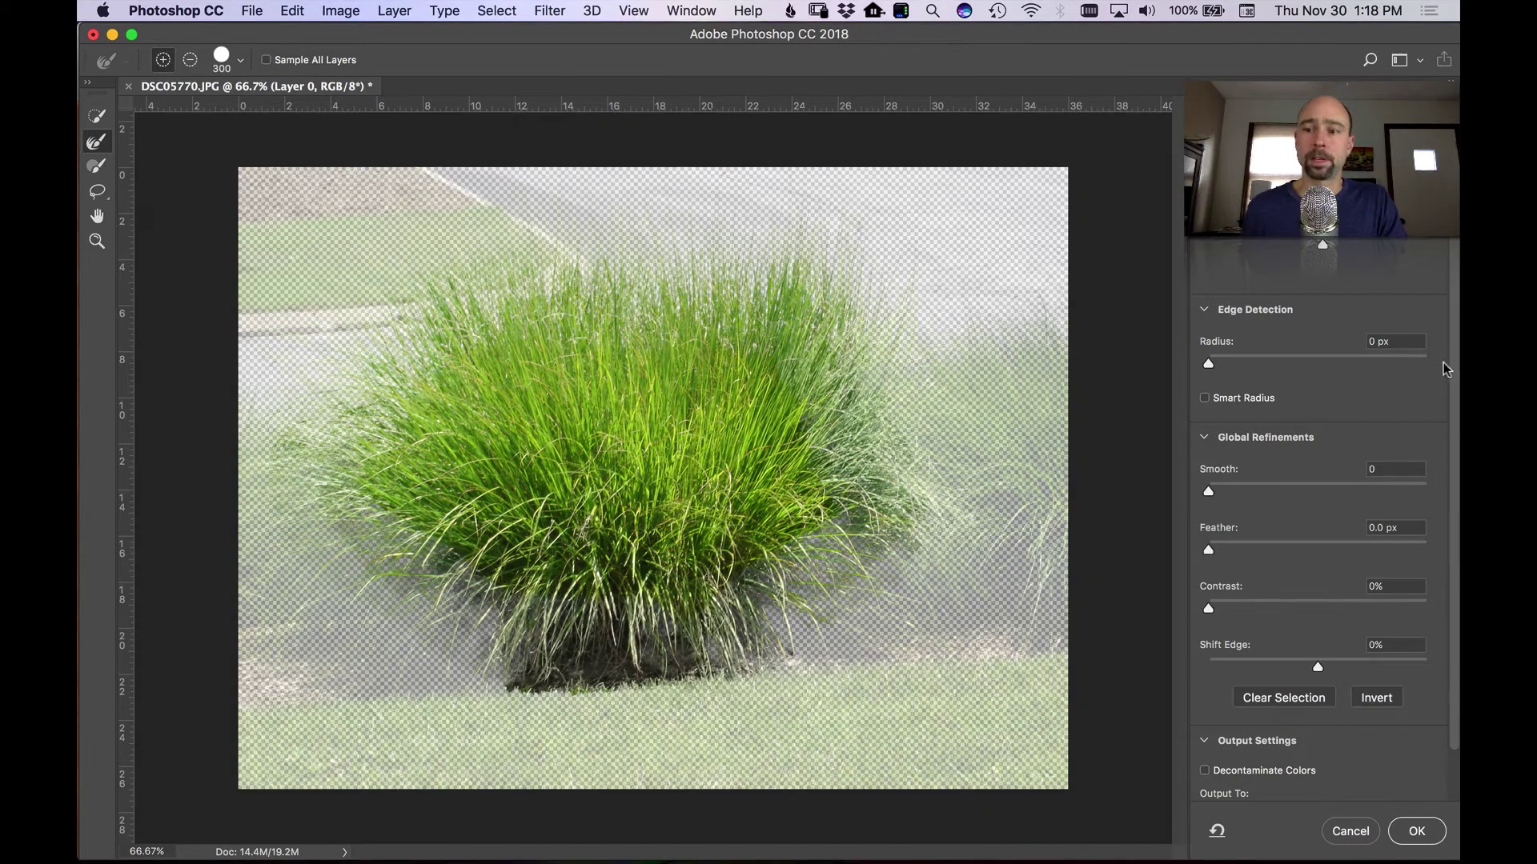
pyautogui.scroll(-2, 1443, 432)
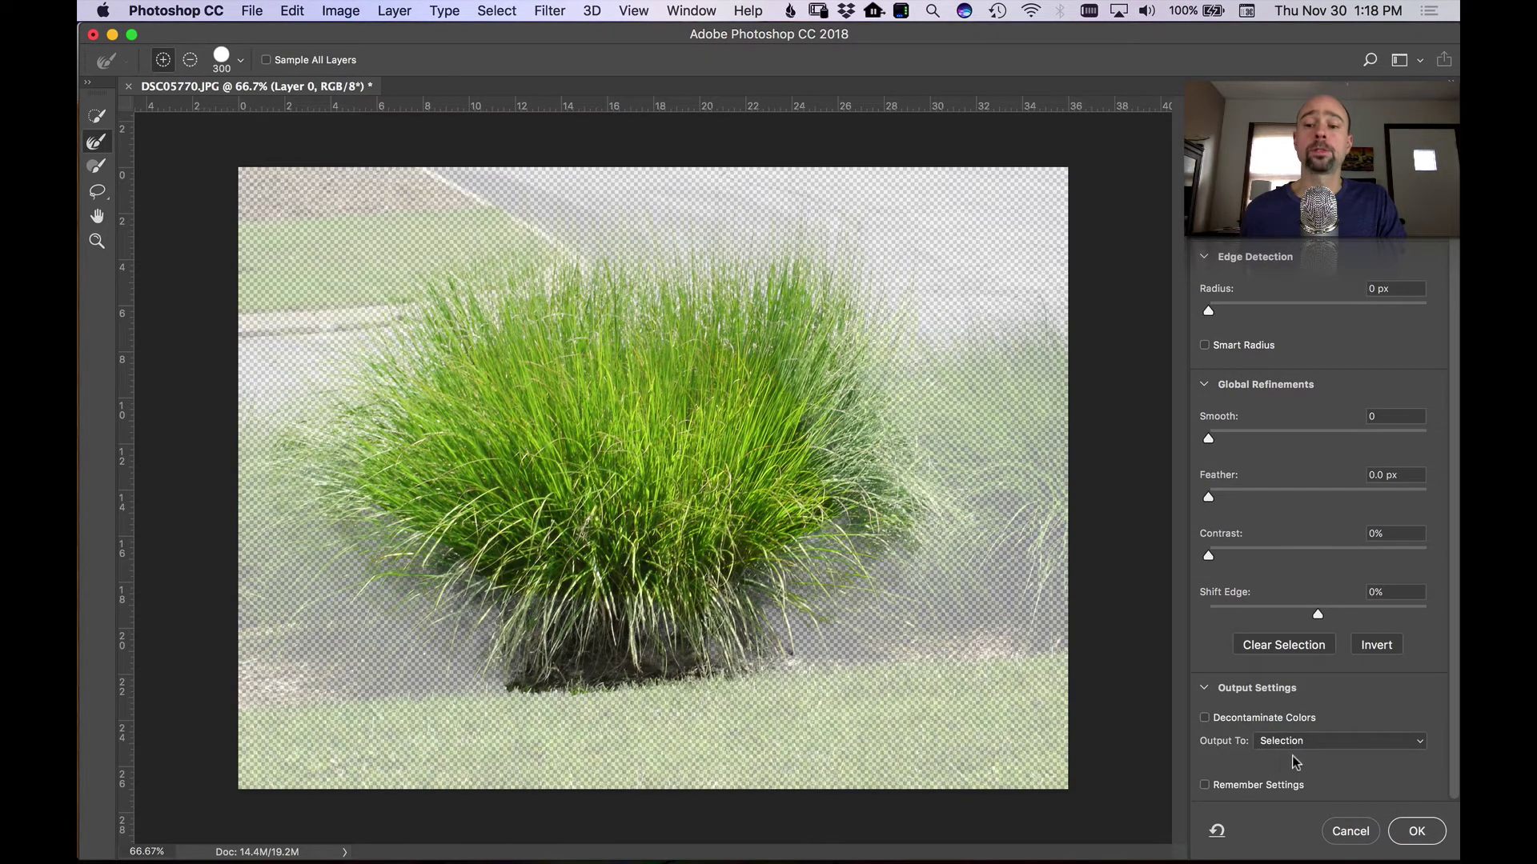
pyautogui.click(1431, 810)
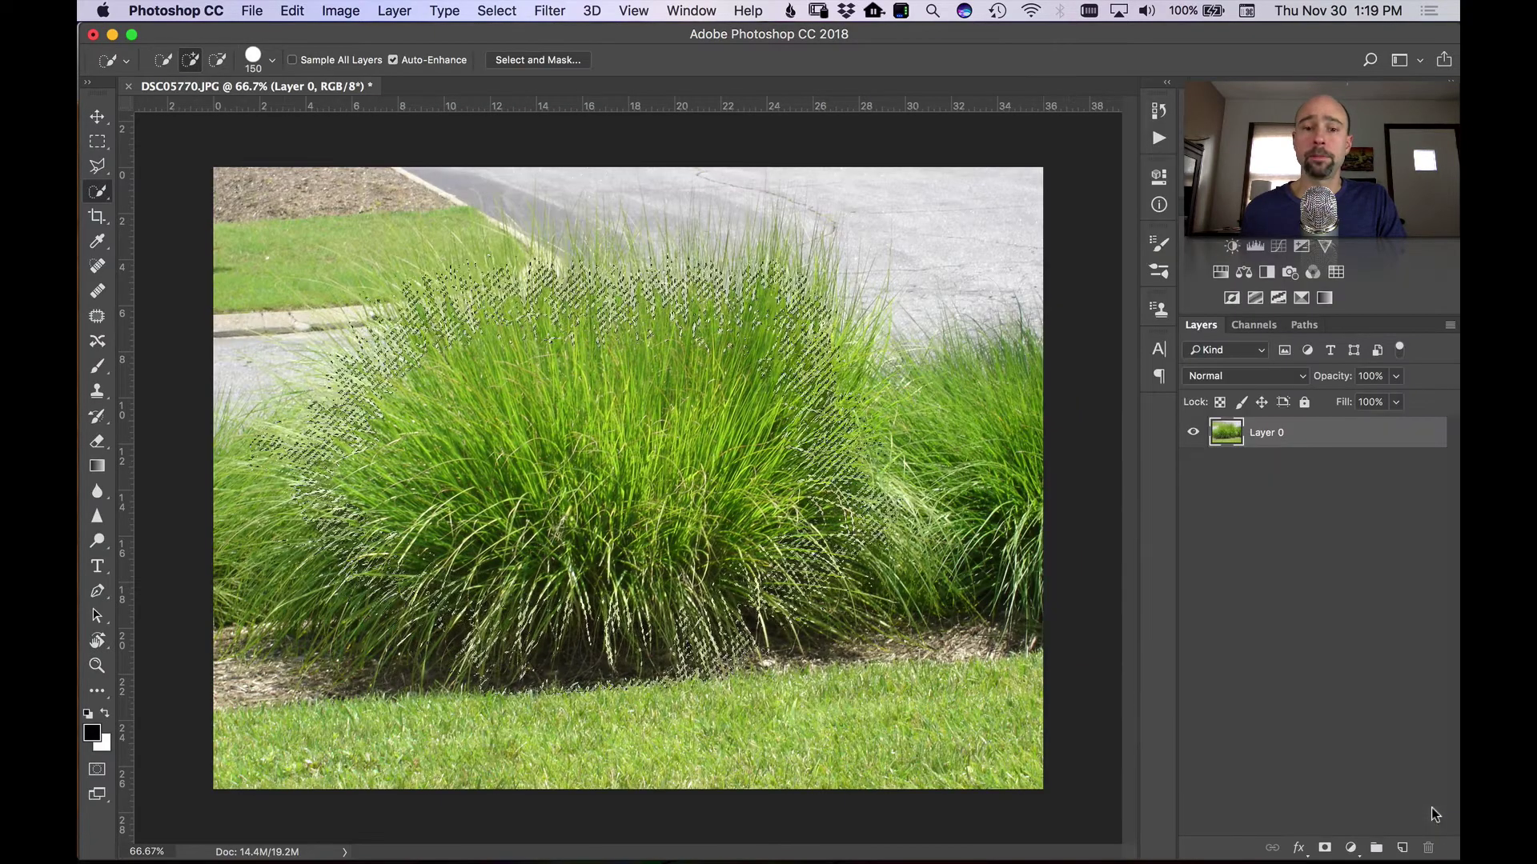
# Mask Layer 0 to the grass selection and place a white Color Fill 1 layer beneath it.
pyautogui.click(1325, 850)
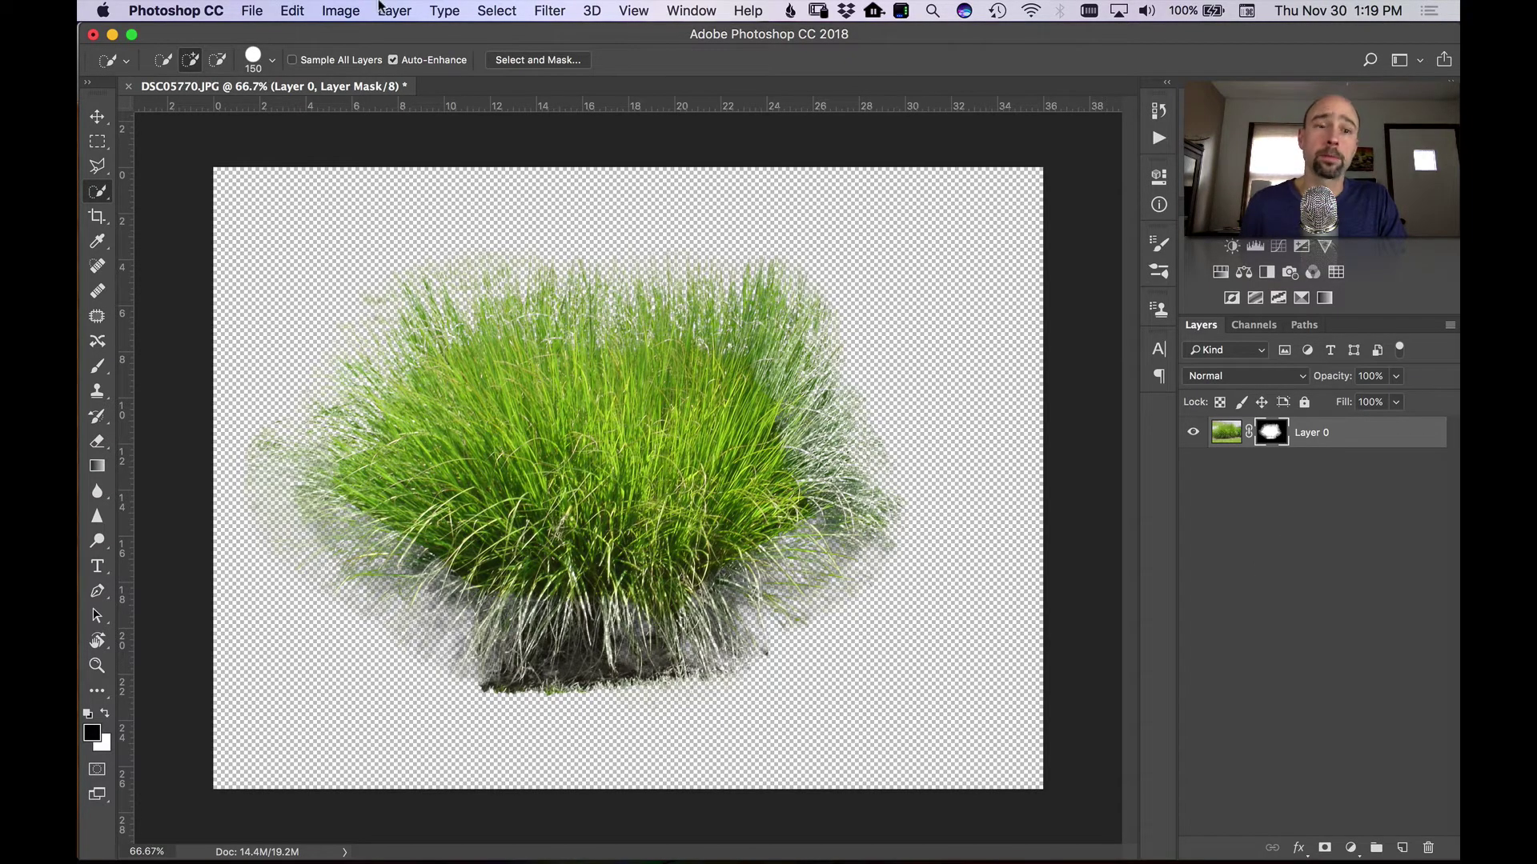
pyautogui.click(440, 11)
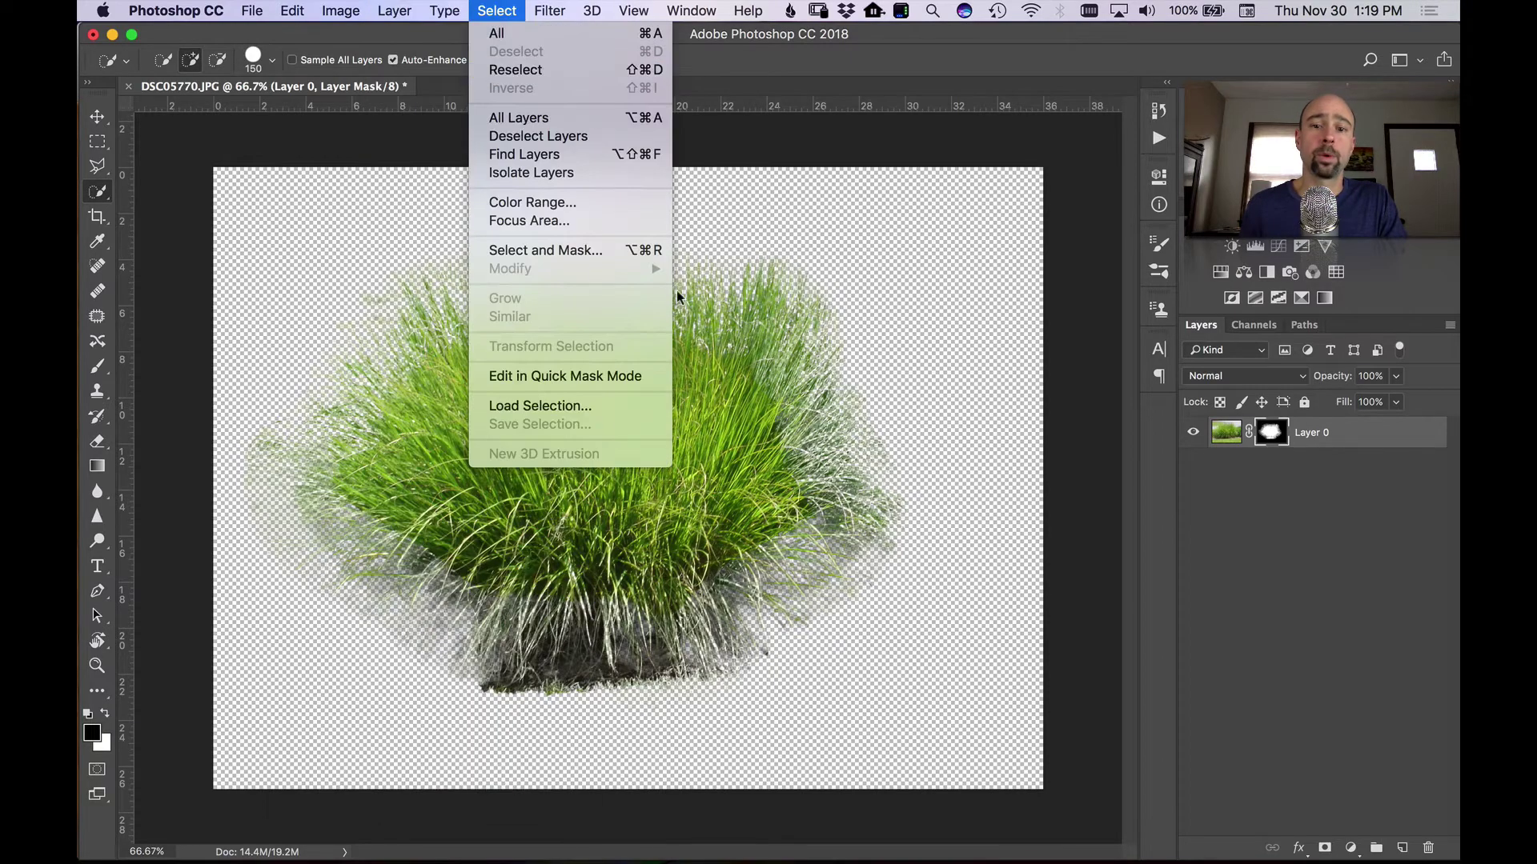
pyautogui.moveTo(407, 14)
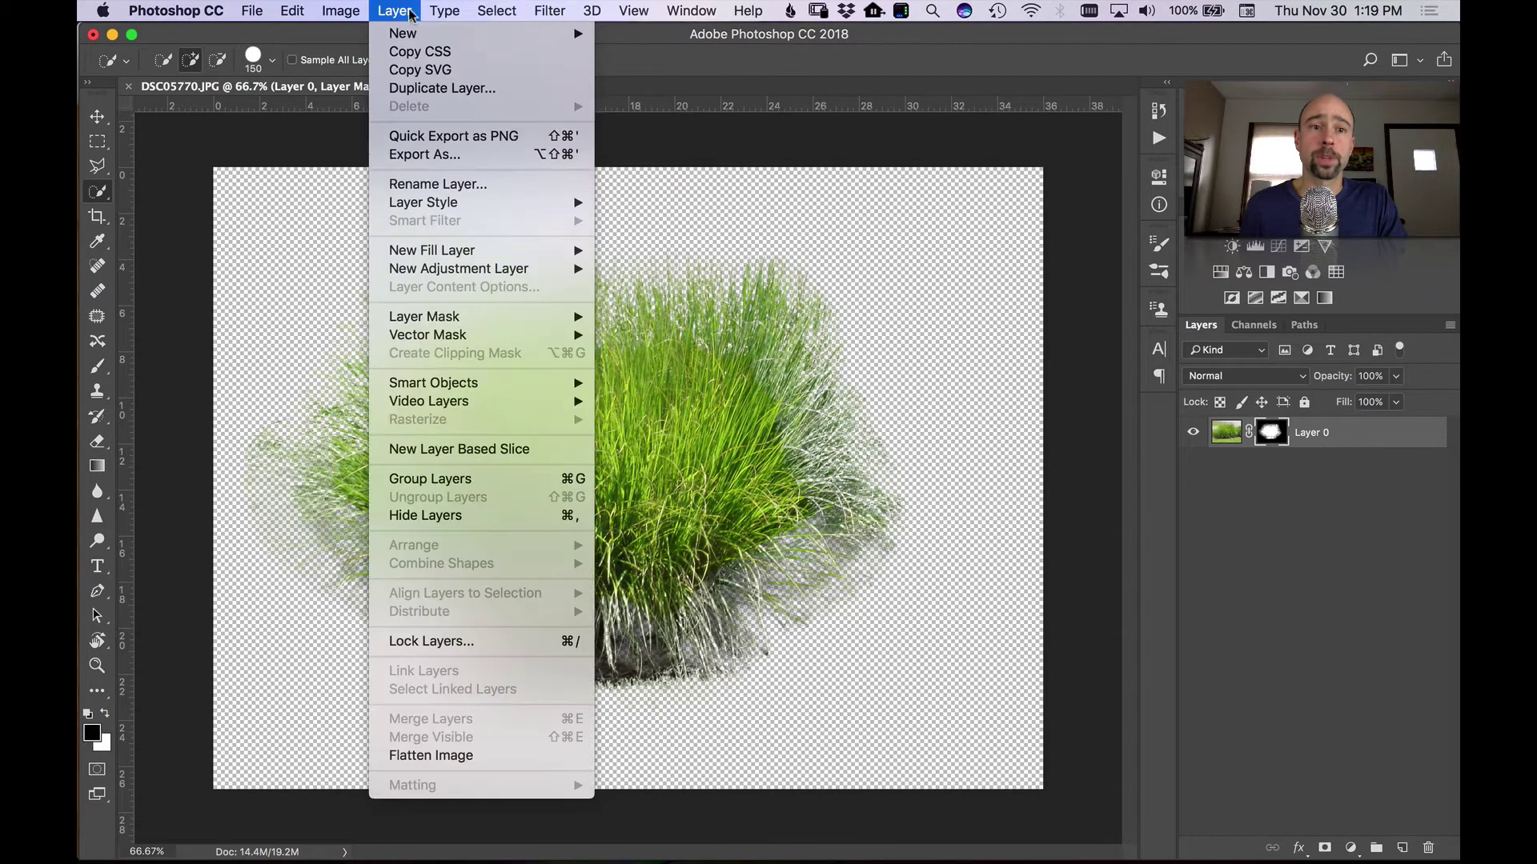
pyautogui.moveTo(544, 252)
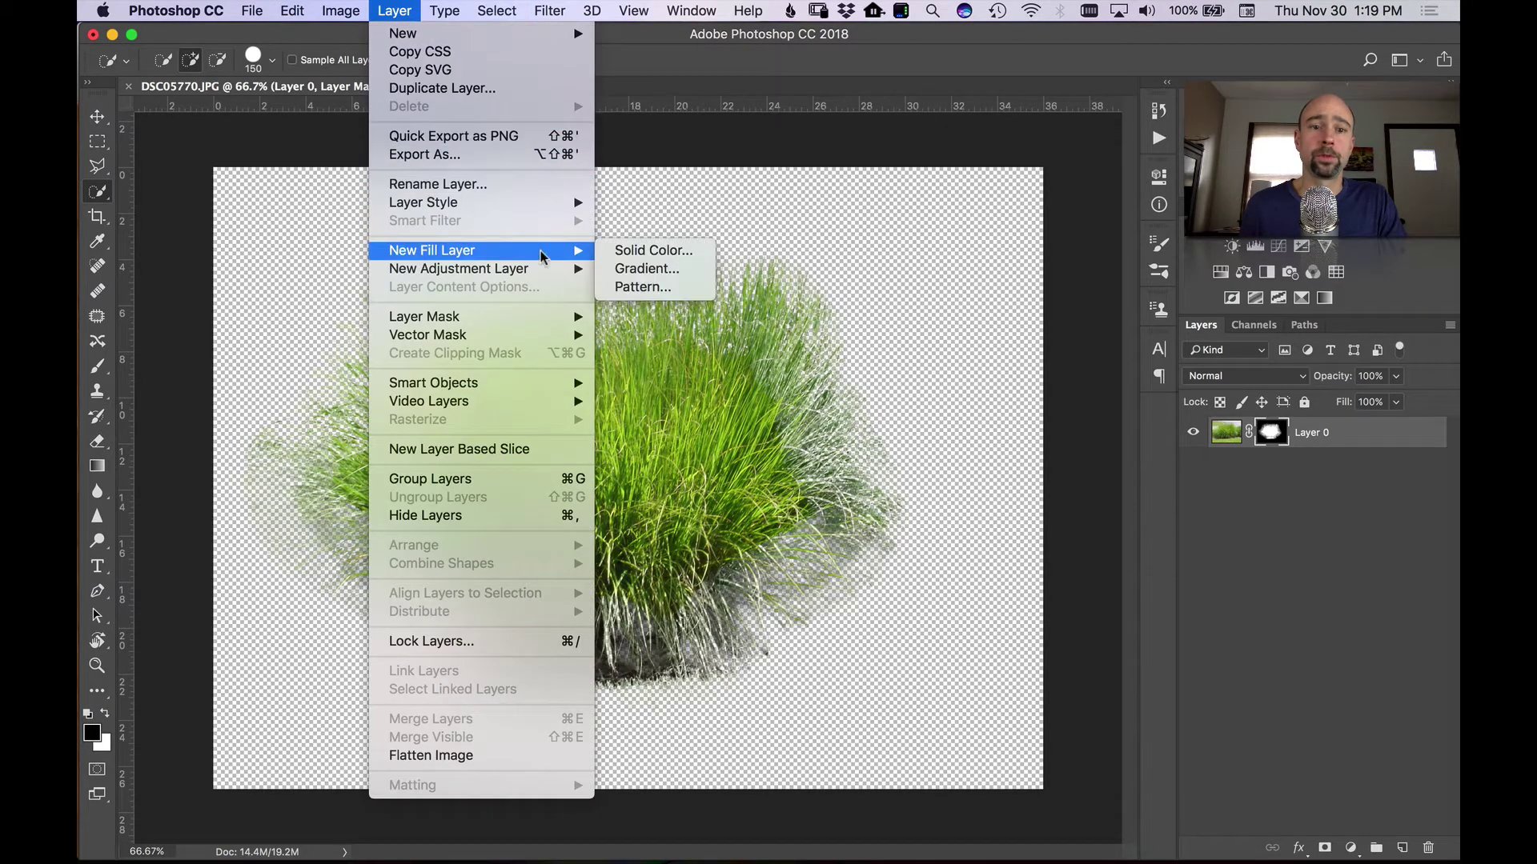
pyautogui.click(653, 251)
pyautogui.click(925, 380)
pyautogui.moveTo(846, 332); pyautogui.dragTo(746, 243)
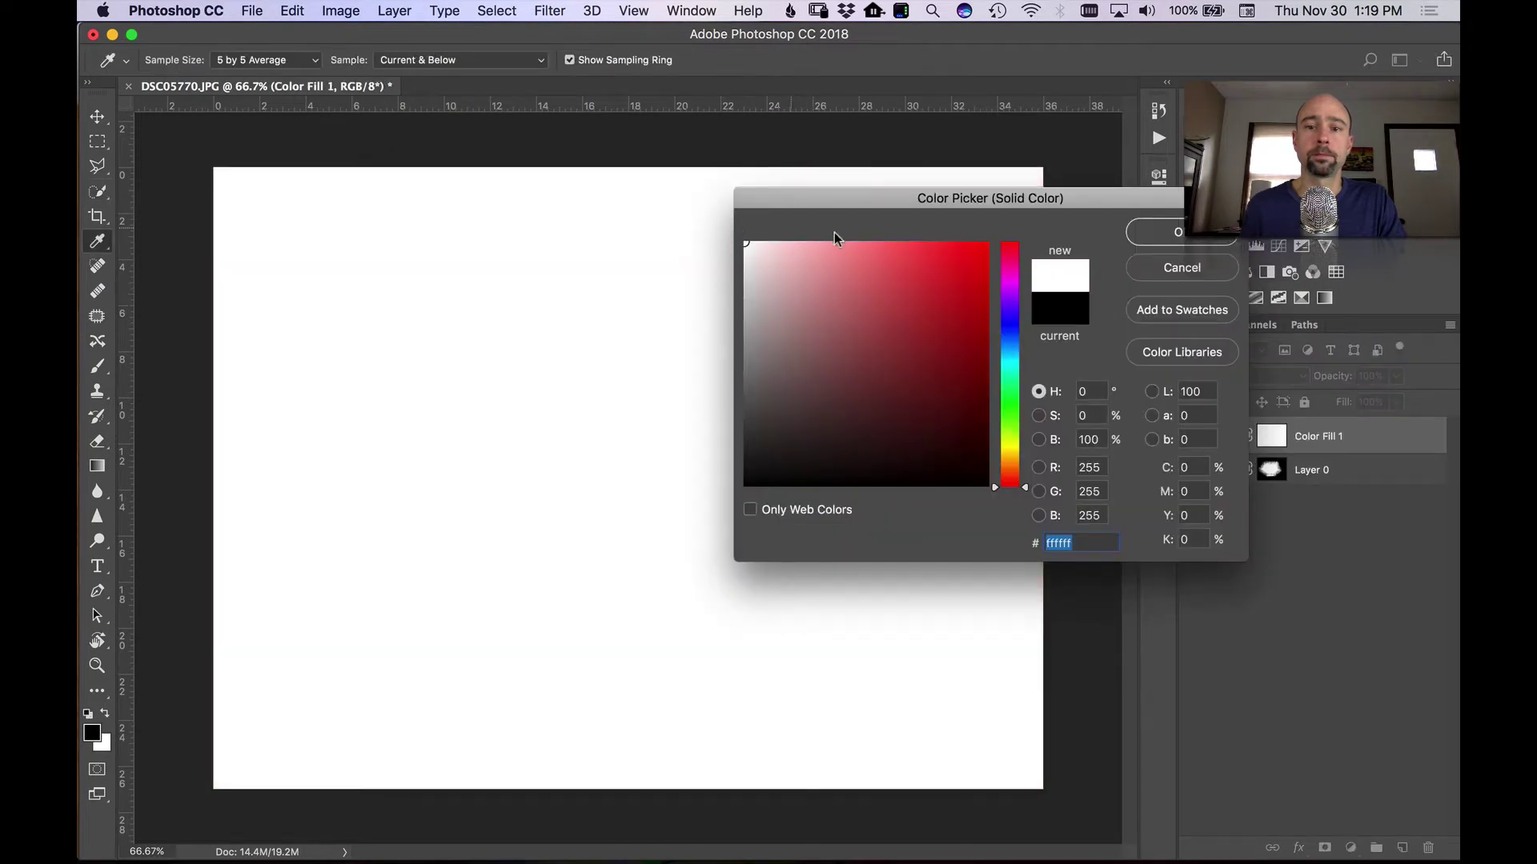
pyautogui.click(1145, 243)
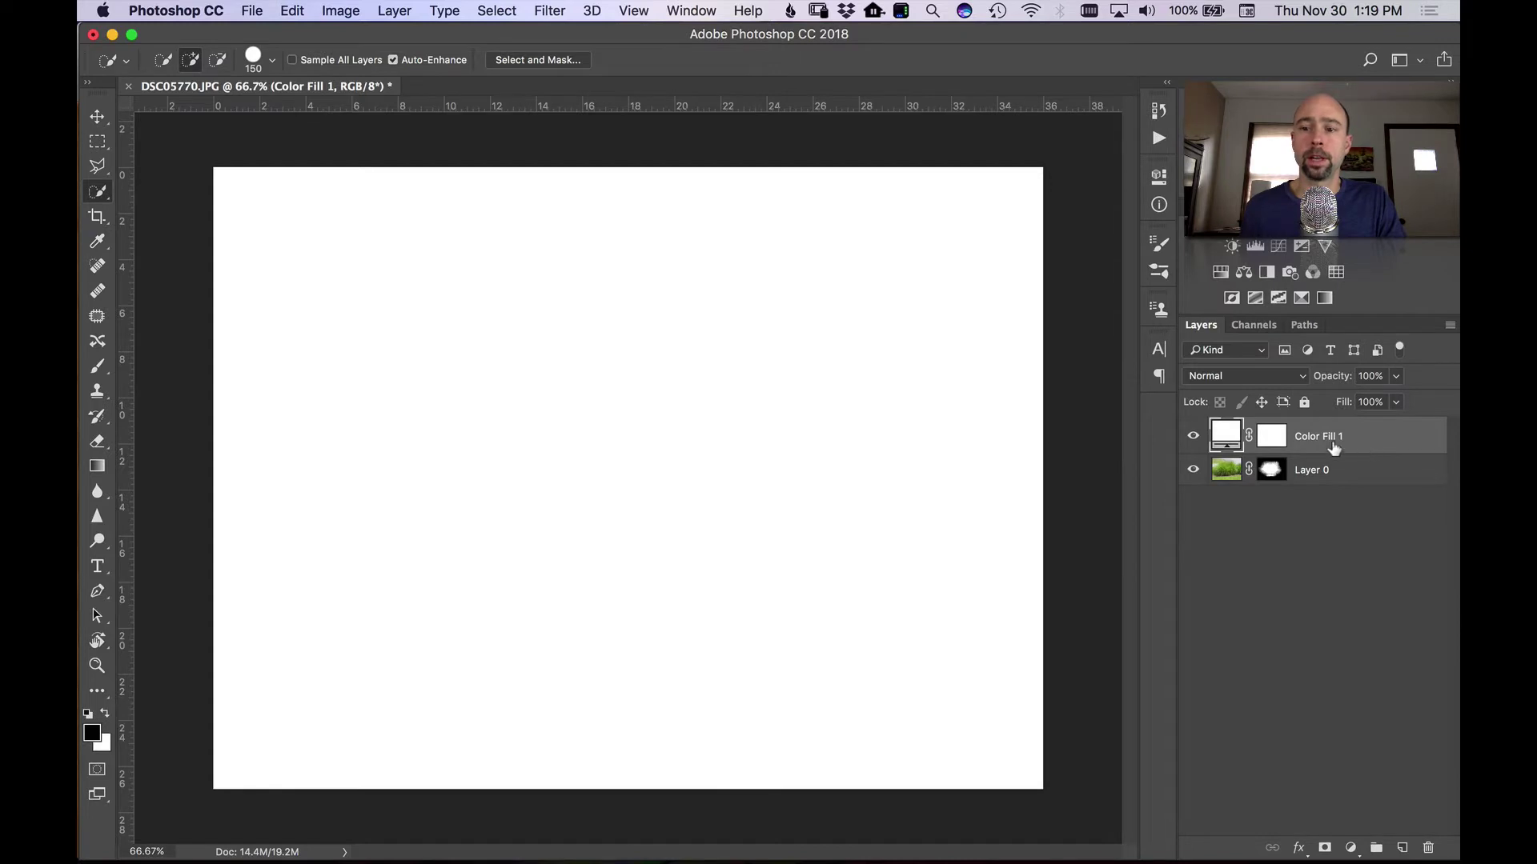
pyautogui.moveTo(1371, 456); pyautogui.dragTo(1357, 498)
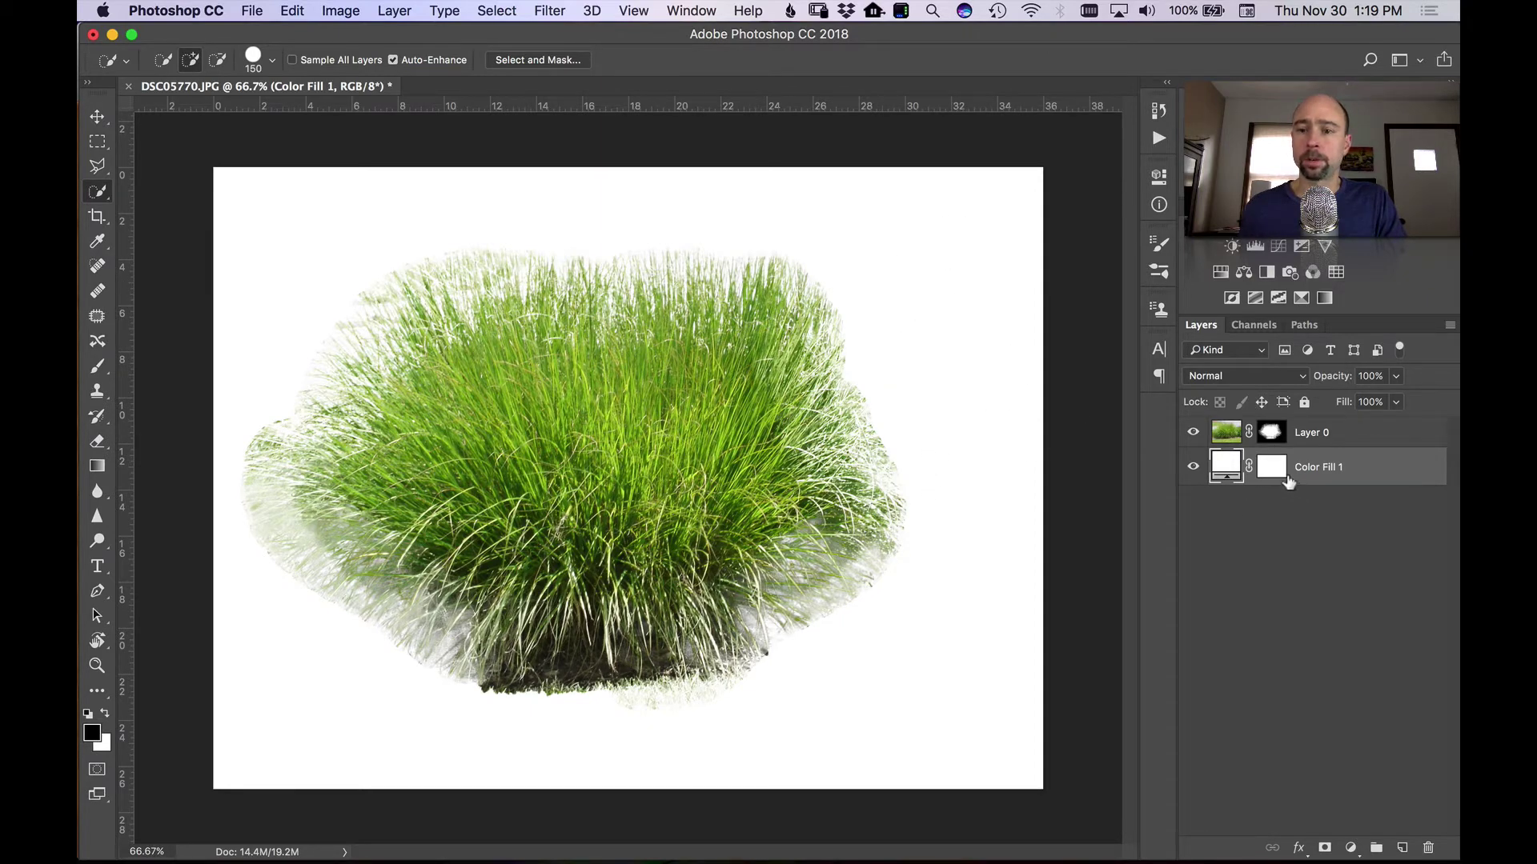
# Target Layer 0's mask and set up the Brush at size 175 with 5% flow.
pyautogui.click(1271, 434)
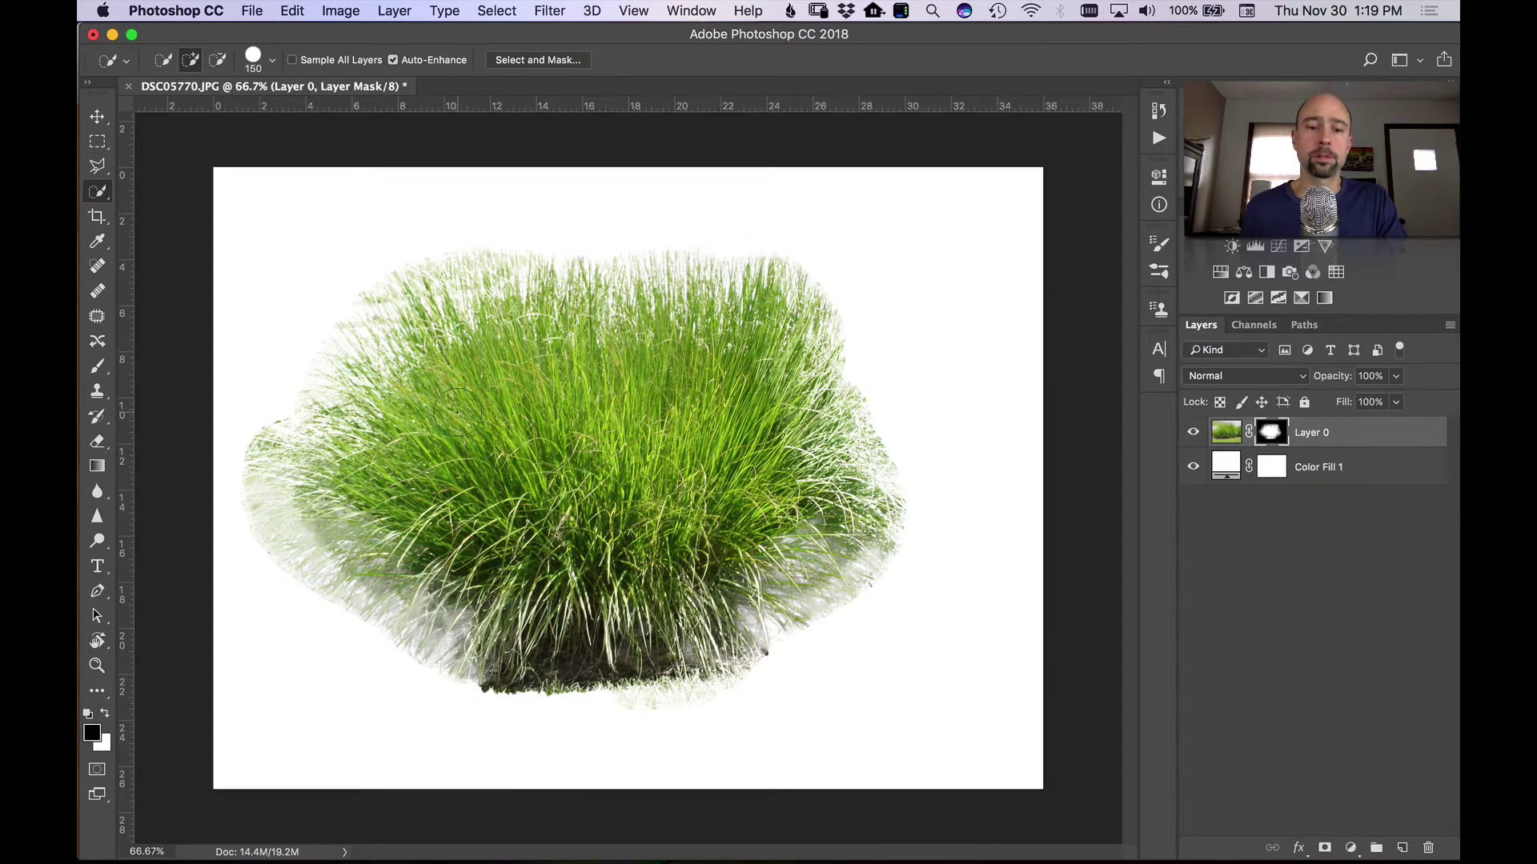
pyautogui.press('b')
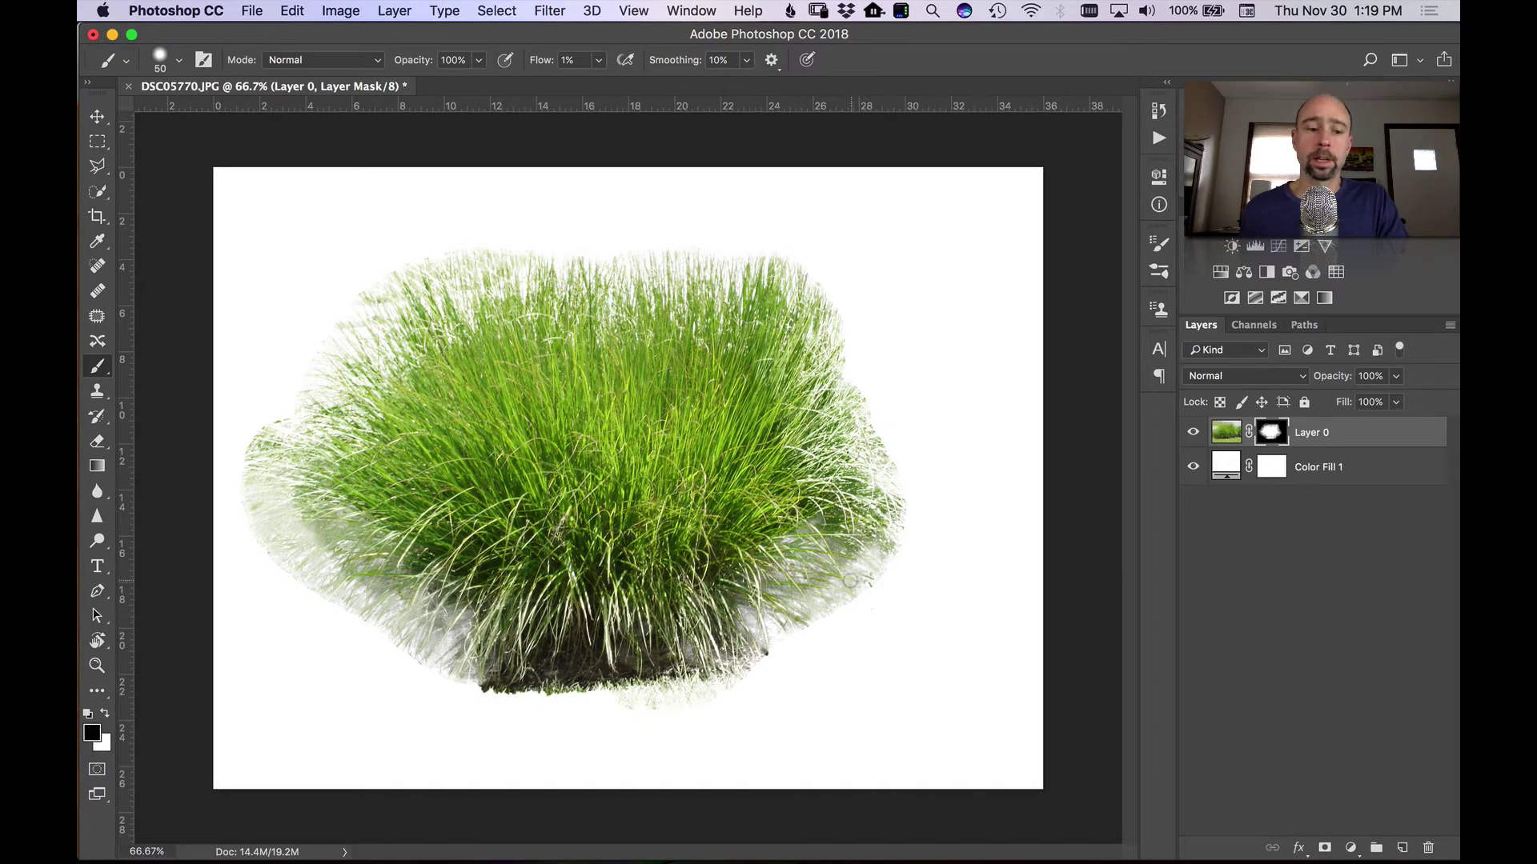
pyautogui.press(']')
pyautogui.press(']')
pyautogui.press(']')
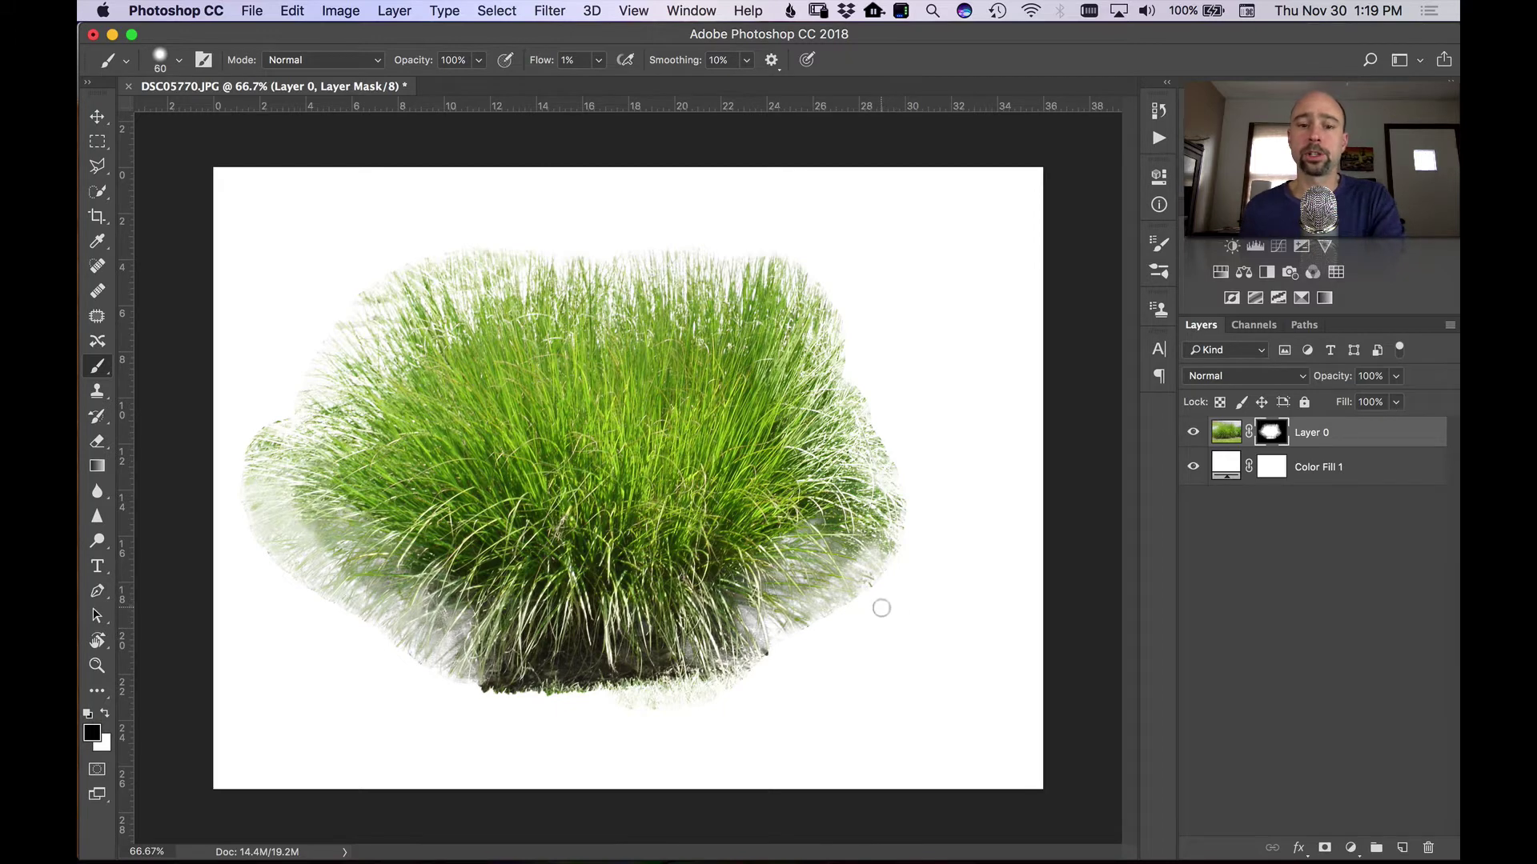
pyautogui.press(']')
pyautogui.press(']')
pyautogui.press(']')
pyautogui.press(']')
pyautogui.press(']')
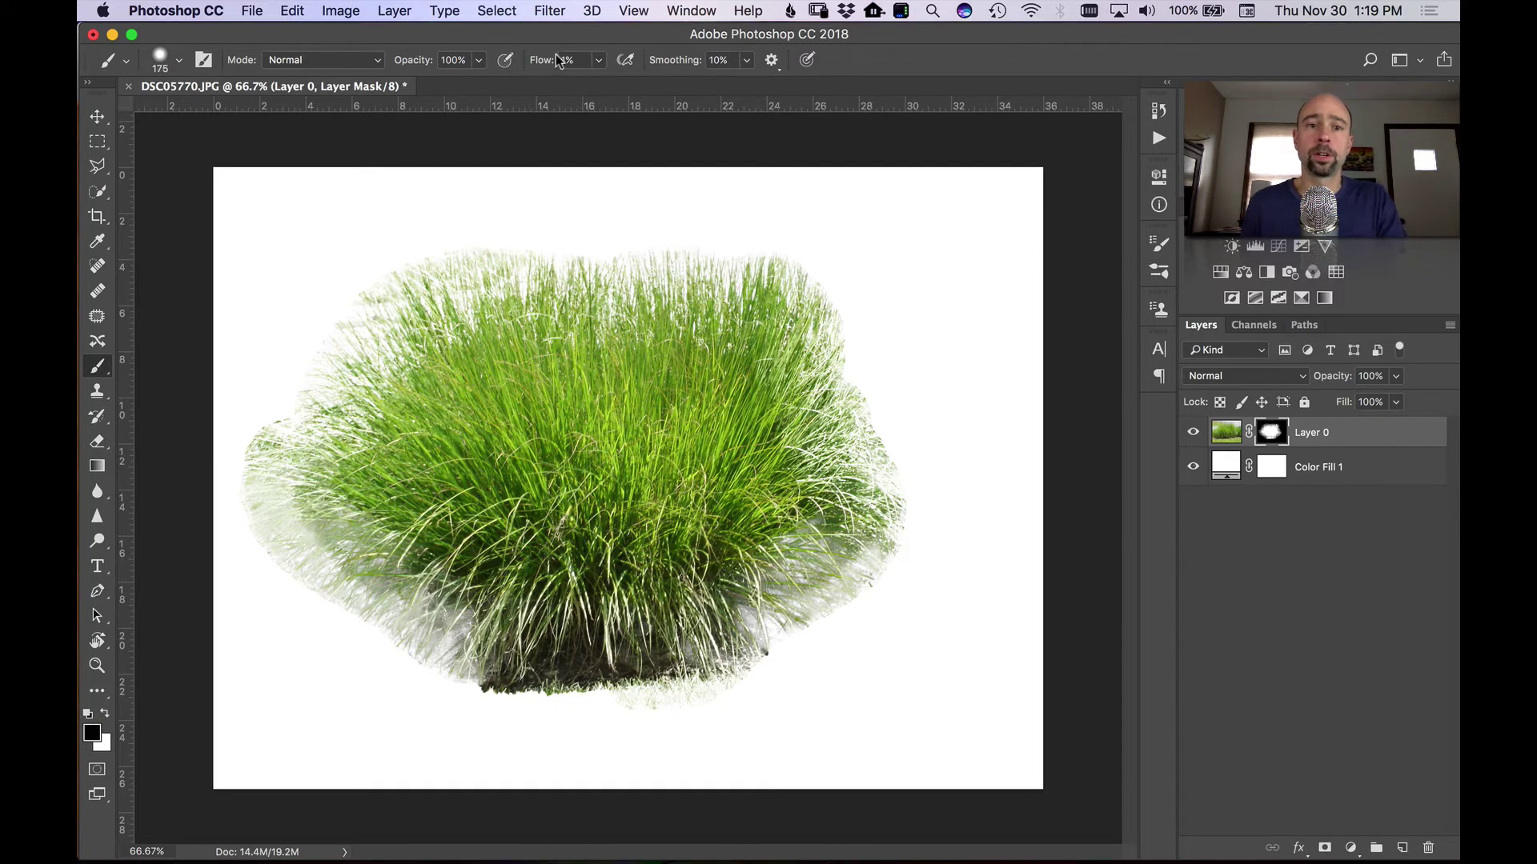
pyautogui.write('5')
pyautogui.press('Return')
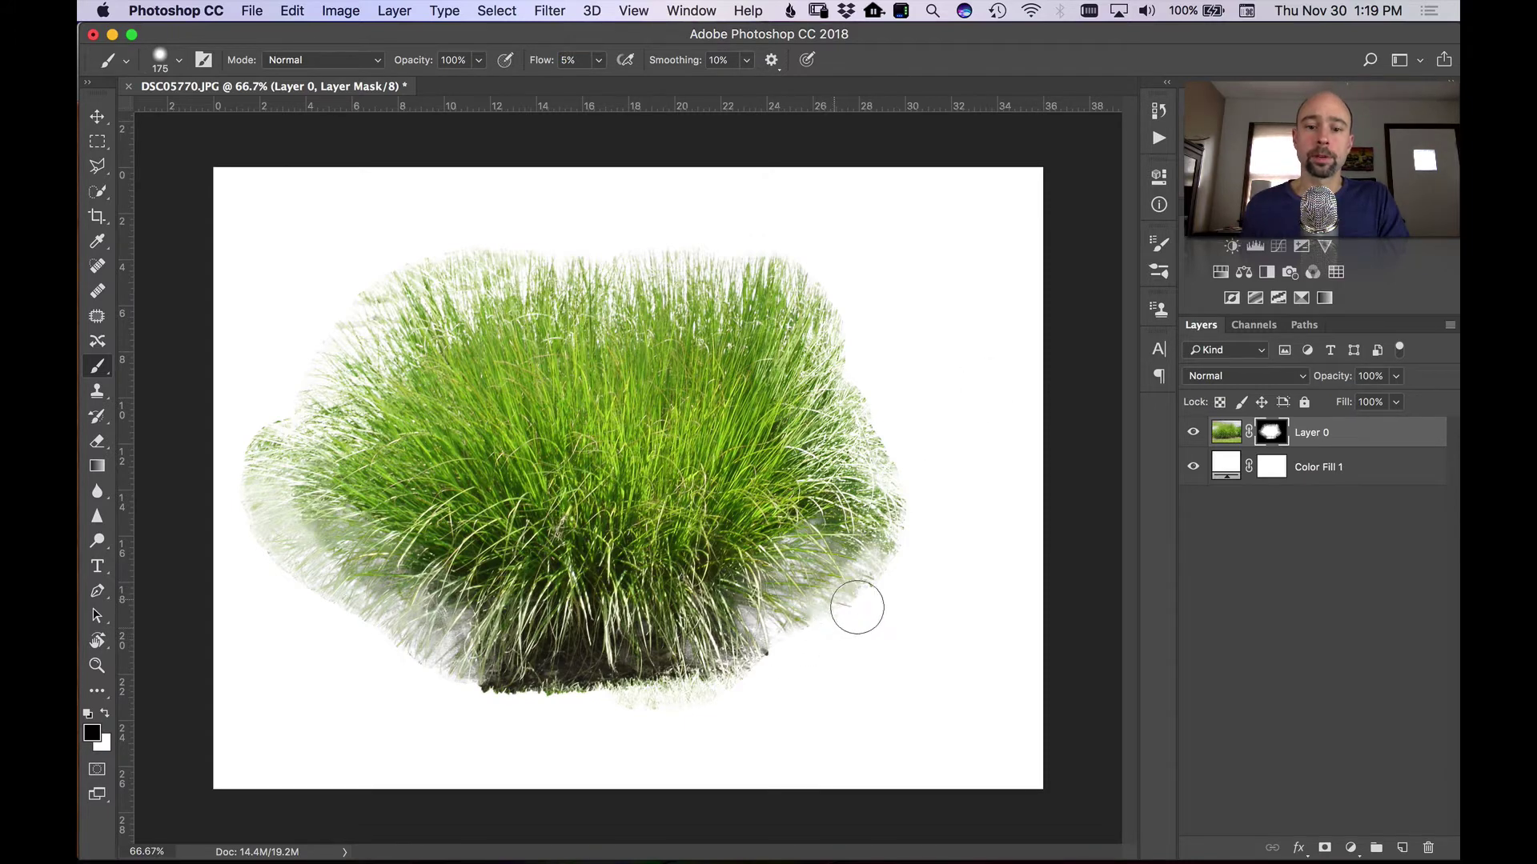
# Paint black on the mask to fade the grass's left, upper, right and bottom edges.
pyautogui.moveTo(849, 626)
pyautogui.mouseDown()
pyautogui.moveTo(864, 593)
pyautogui.moveTo(830, 633)
pyautogui.moveTo(917, 537)
pyautogui.moveTo(814, 660)
pyautogui.moveTo(889, 570)
pyautogui.mouseUp()
pyautogui.moveTo(264, 325)
pyautogui.mouseDown()
pyautogui.moveTo(238, 419)
pyautogui.moveTo(235, 523)
pyautogui.moveTo(271, 528)
pyautogui.moveTo(288, 574)
pyautogui.moveTo(257, 495)
pyautogui.moveTo(291, 600)
pyautogui.moveTo(338, 617)
pyautogui.moveTo(391, 682)
pyautogui.moveTo(452, 665)
pyautogui.moveTo(413, 701)
pyautogui.moveTo(425, 617)
pyautogui.moveTo(355, 632)
pyautogui.moveTo(382, 606)
pyautogui.moveTo(317, 660)
pyautogui.moveTo(320, 592)
pyautogui.moveTo(253, 404)
pyautogui.mouseUp()
pyautogui.moveTo(827, 655)
pyautogui.mouseDown()
pyautogui.moveTo(901, 564)
pyautogui.moveTo(886, 599)
pyautogui.moveTo(914, 532)
pyautogui.moveTo(851, 638)
pyautogui.moveTo(775, 680)
pyautogui.moveTo(692, 710)
pyautogui.moveTo(655, 705)
pyautogui.moveTo(709, 706)
pyautogui.moveTo(549, 697)
pyautogui.mouseUp()
pyautogui.moveTo(458, 227)
pyautogui.mouseDown()
pyautogui.moveTo(350, 290)
pyautogui.moveTo(373, 268)
pyautogui.moveTo(322, 371)
pyautogui.moveTo(296, 362)
pyautogui.moveTo(273, 494)
pyautogui.moveTo(306, 558)
pyautogui.mouseUp()
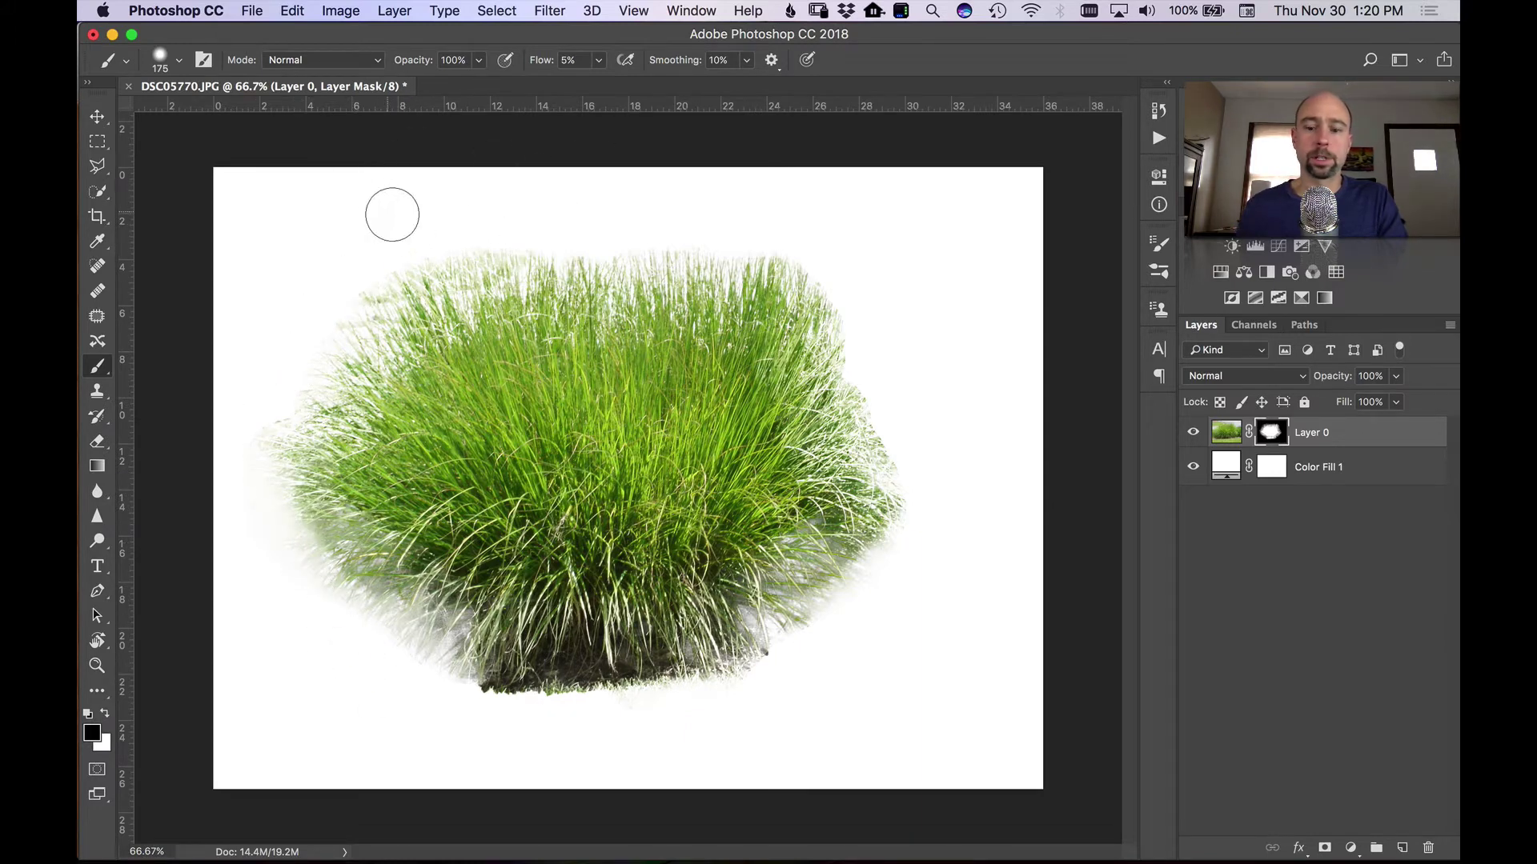
pyautogui.press('[')
pyautogui.press('[')
pyautogui.press('[')
pyautogui.press('[')
pyautogui.press('[')
pyautogui.press('[')
pyautogui.press('[')
pyautogui.press('[')
pyautogui.press('[')
pyautogui.press('[')
pyautogui.press('[')
pyautogui.press('[')
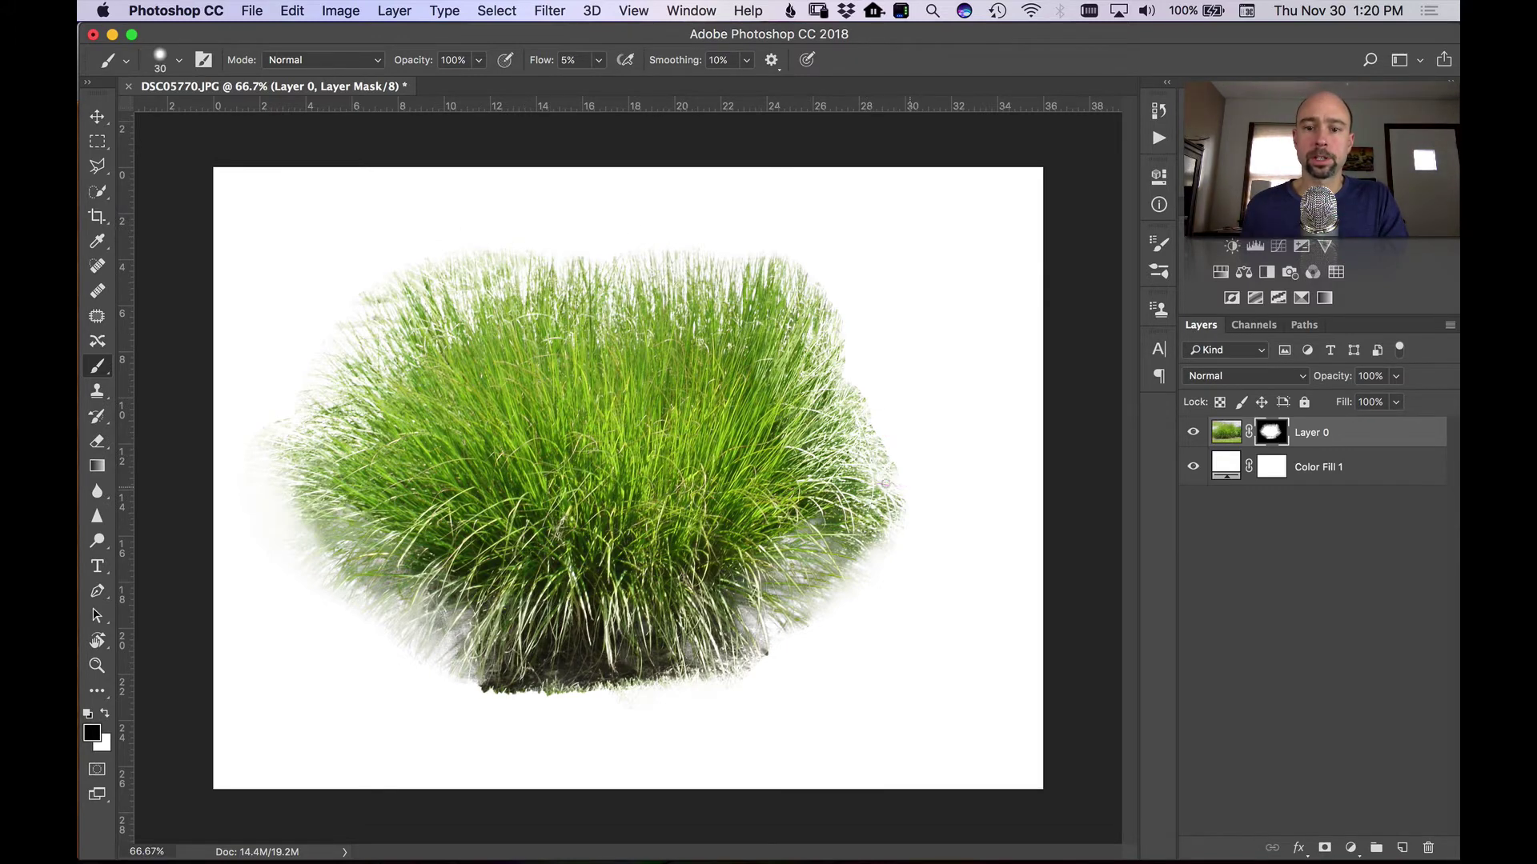
pyautogui.moveTo(890, 500)
pyautogui.mouseDown()
pyautogui.moveTo(879, 568)
pyautogui.moveTo(861, 561)
pyautogui.moveTo(873, 589)
pyautogui.moveTo(842, 590)
pyautogui.mouseUp()
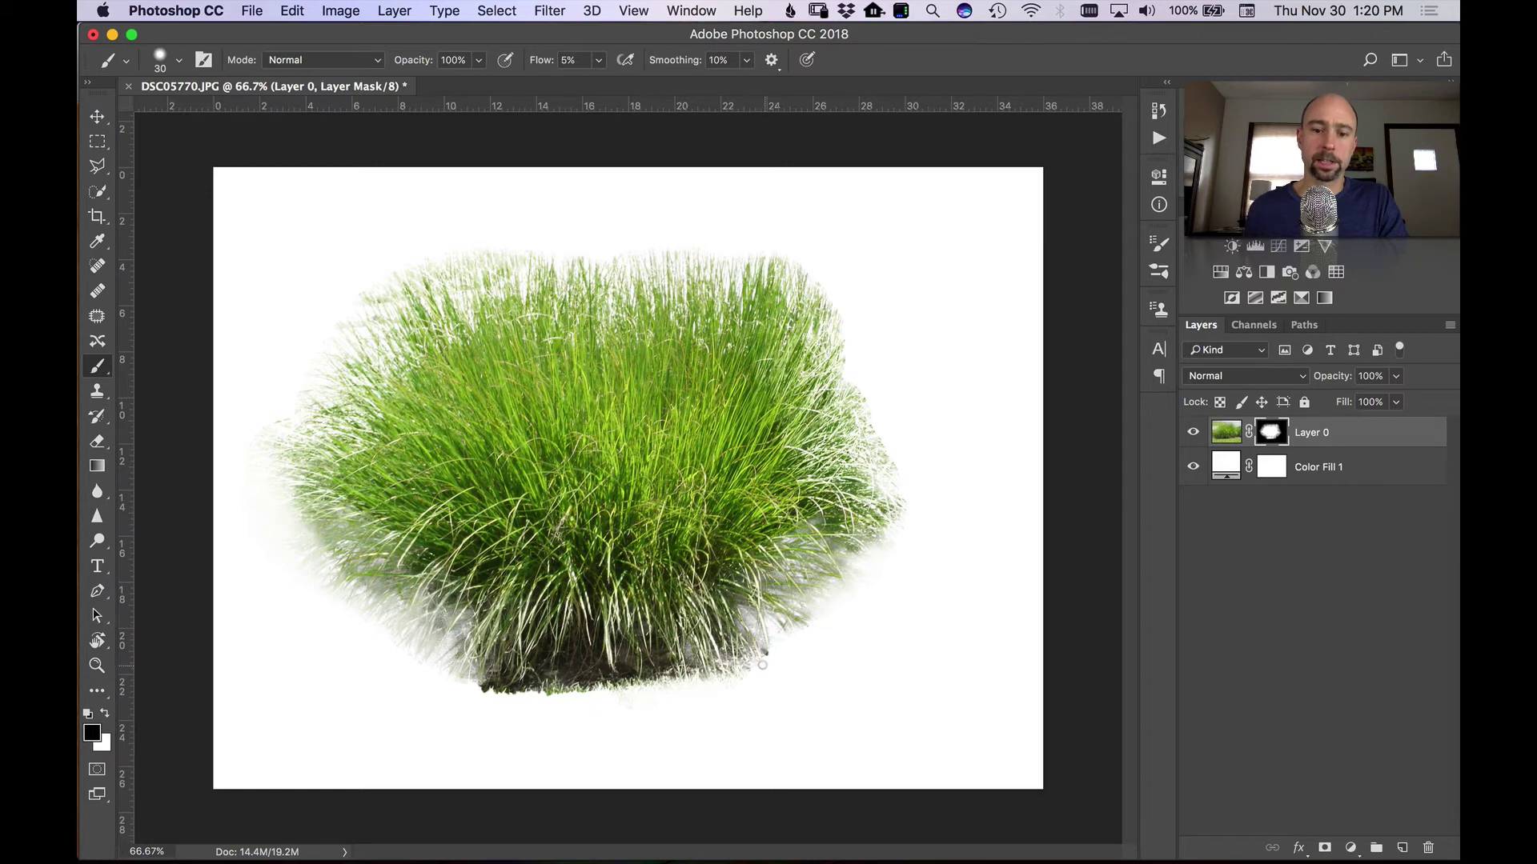
pyautogui.press(']')
pyautogui.press(']')
pyautogui.press(']')
pyautogui.press(']')
pyautogui.press(']')
pyautogui.press(']')
pyautogui.press(']')
pyautogui.moveTo(644, 698)
pyautogui.mouseDown()
pyautogui.moveTo(514, 700)
pyautogui.moveTo(676, 696)
pyautogui.mouseUp()
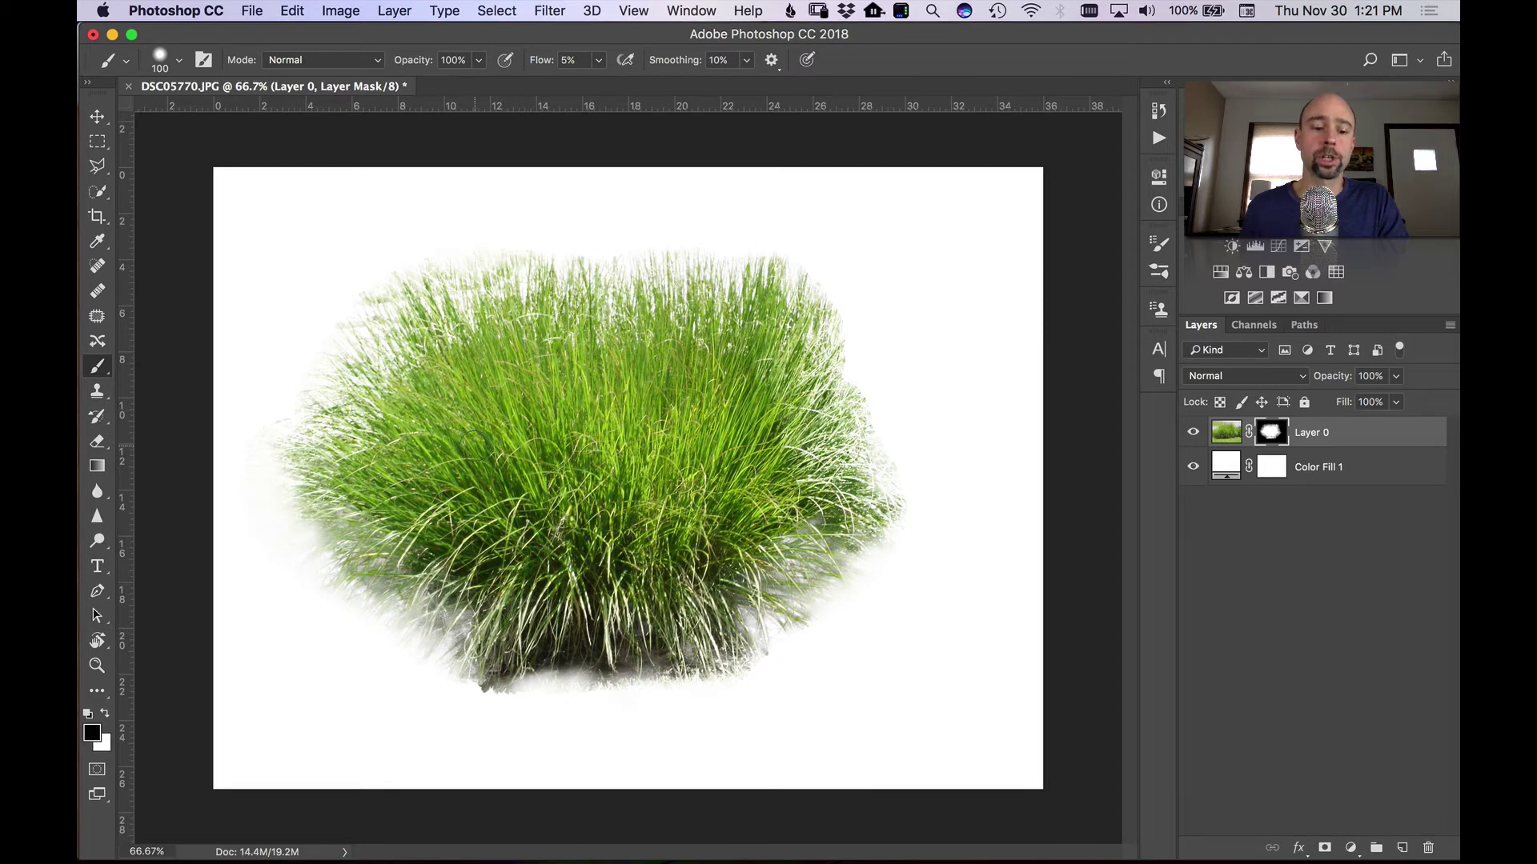
# Paint white at higher flow to restore grass near the right edge, then reset flow to 5%.
pyautogui.press('x')
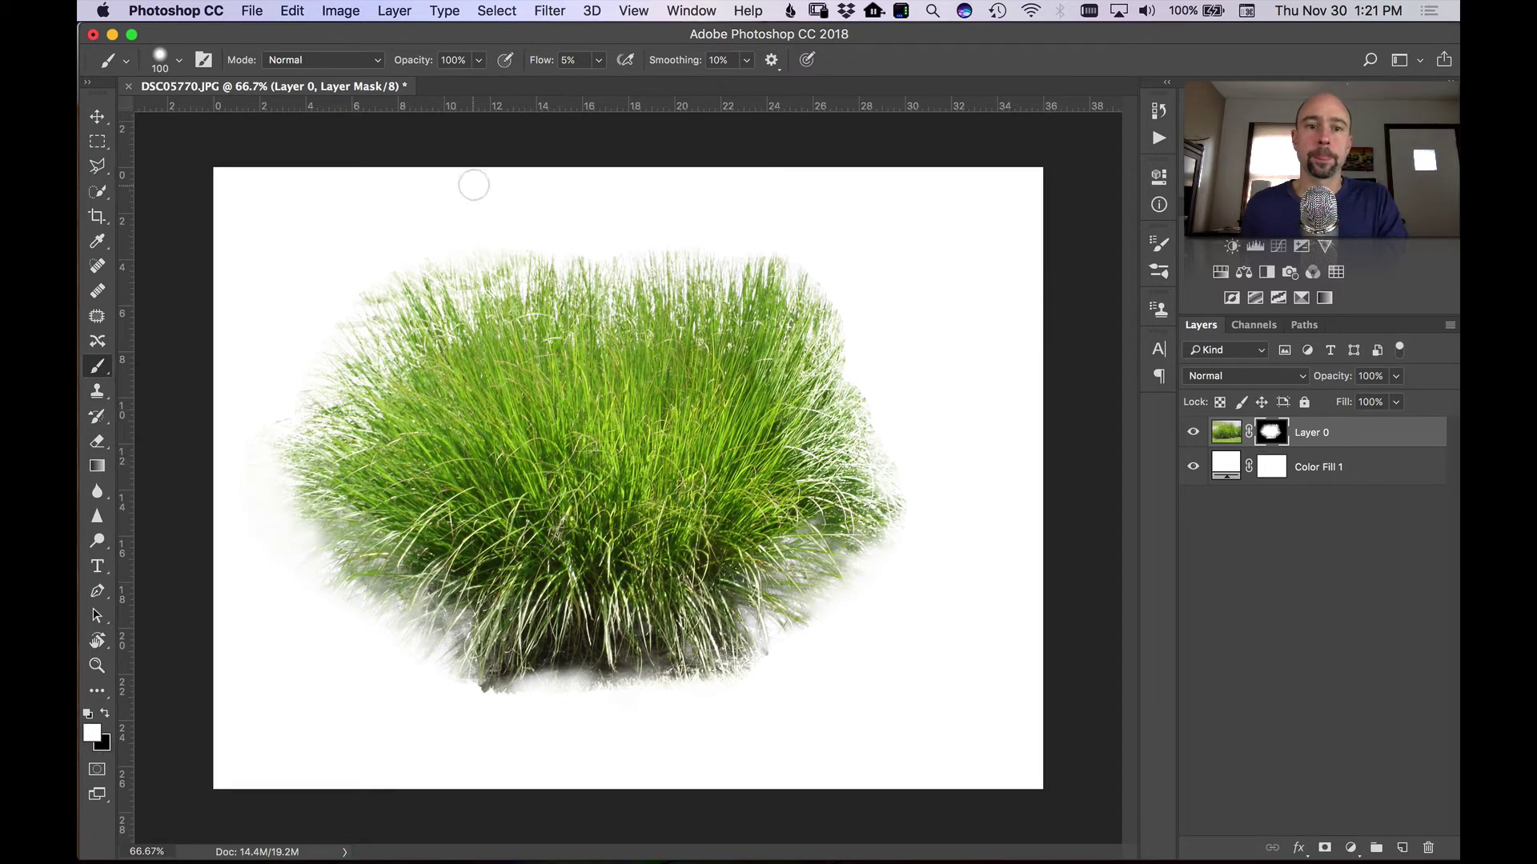
pyautogui.moveTo(541, 70); pyautogui.dragTo(558, 69)
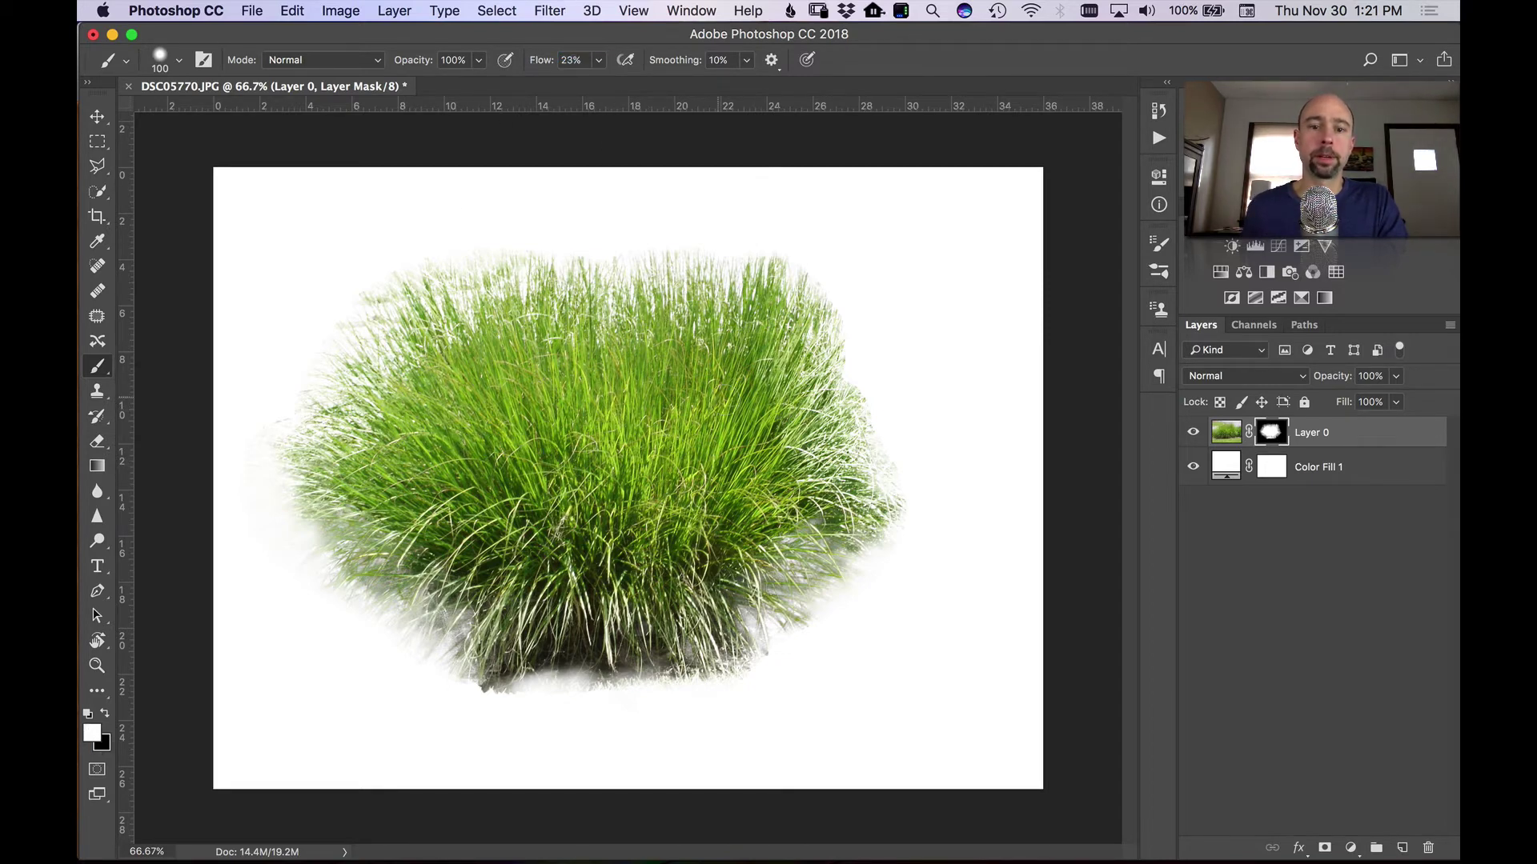
pyautogui.moveTo(788, 427)
pyautogui.mouseDown()
pyautogui.moveTo(809, 420)
pyautogui.moveTo(812, 445)
pyautogui.mouseUp()
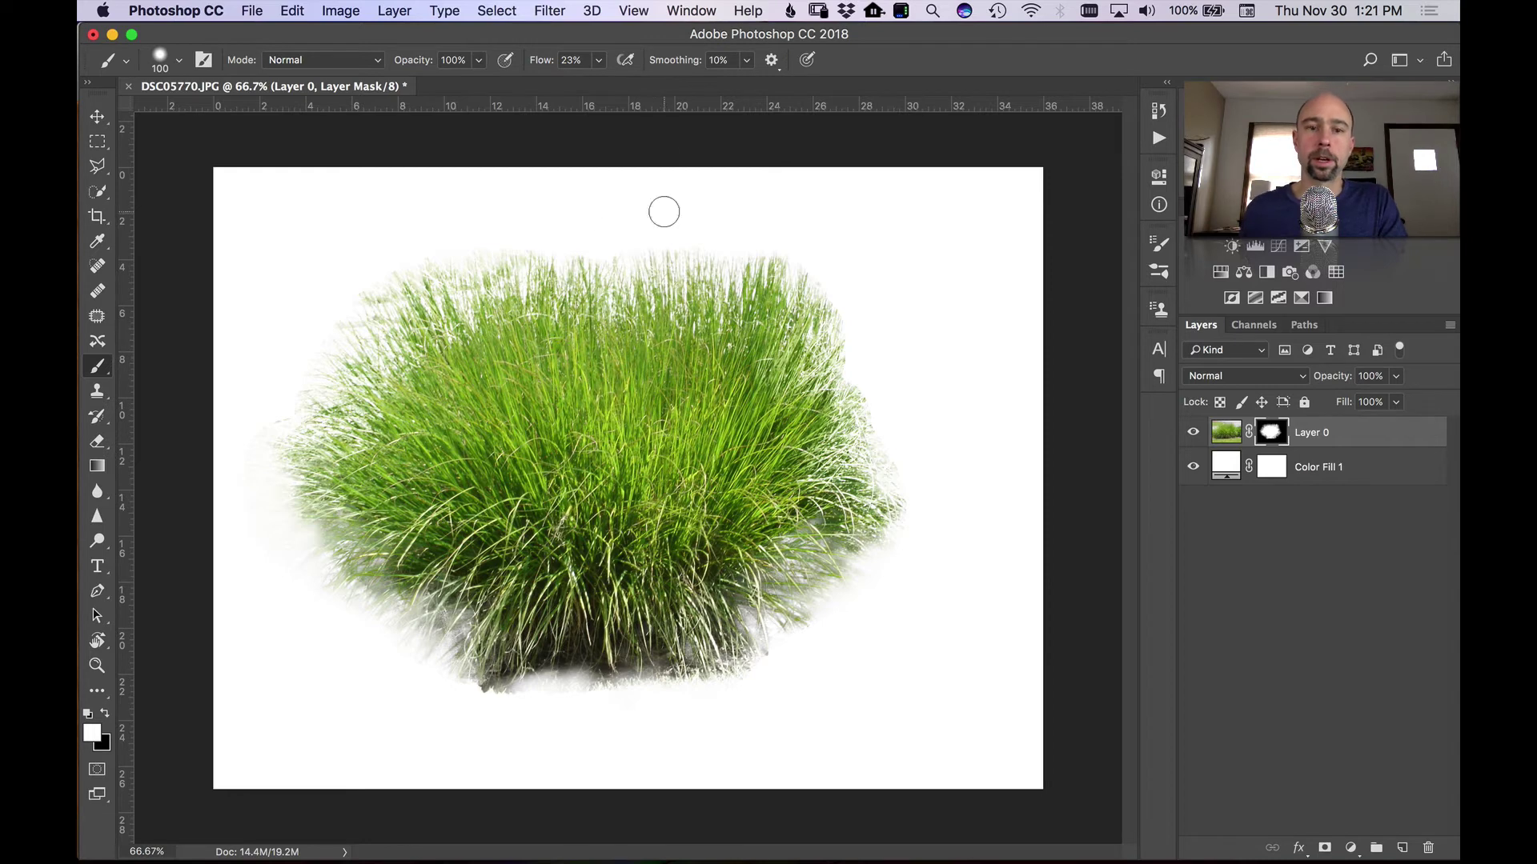
pyautogui.moveTo(540, 62); pyautogui.dragTo(522, 64)
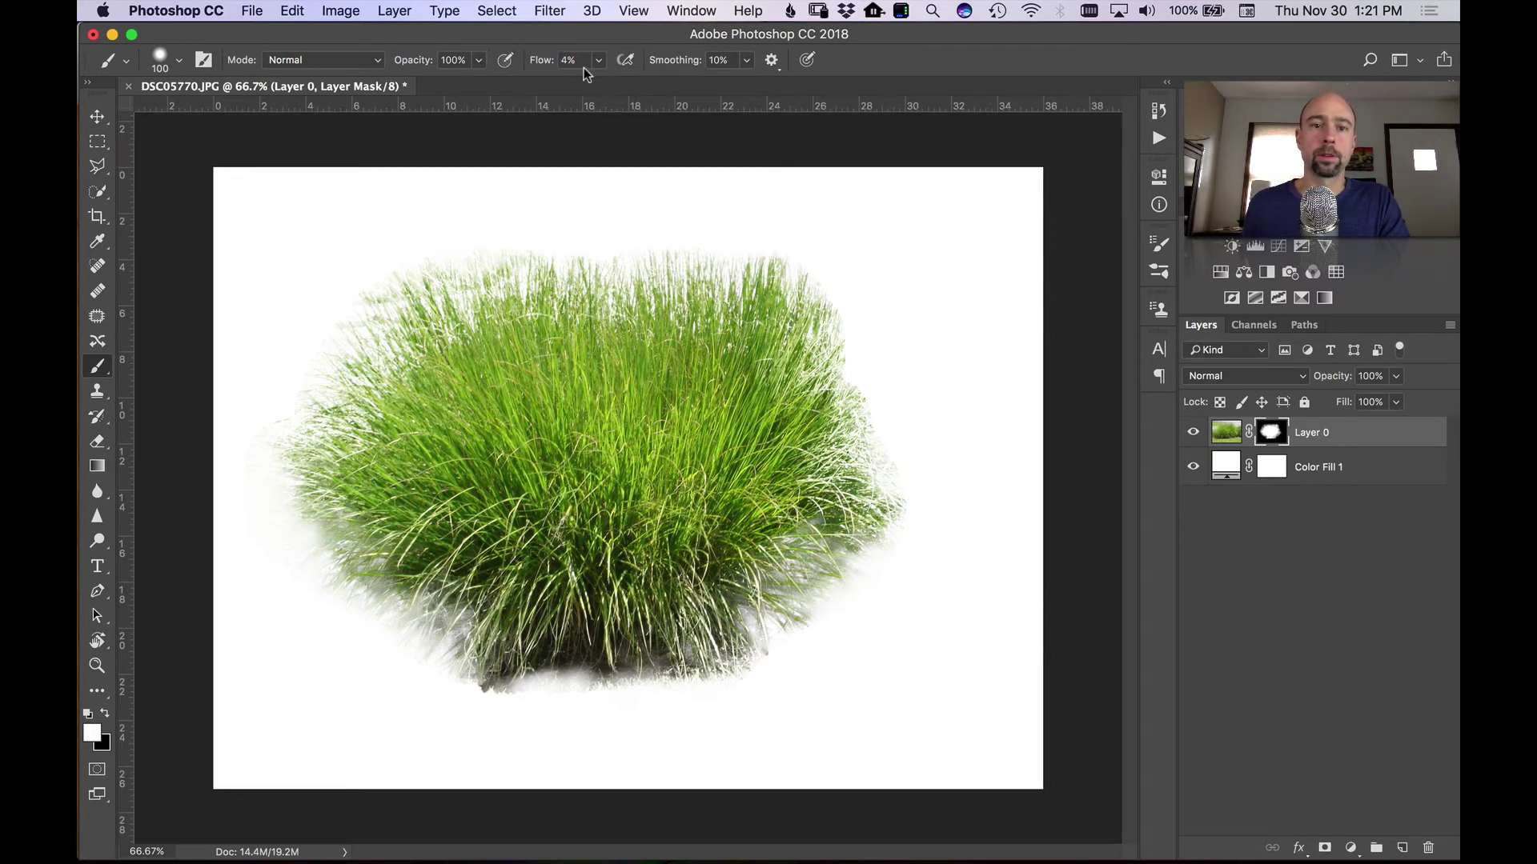
pyautogui.write('5')
pyautogui.press('Return')
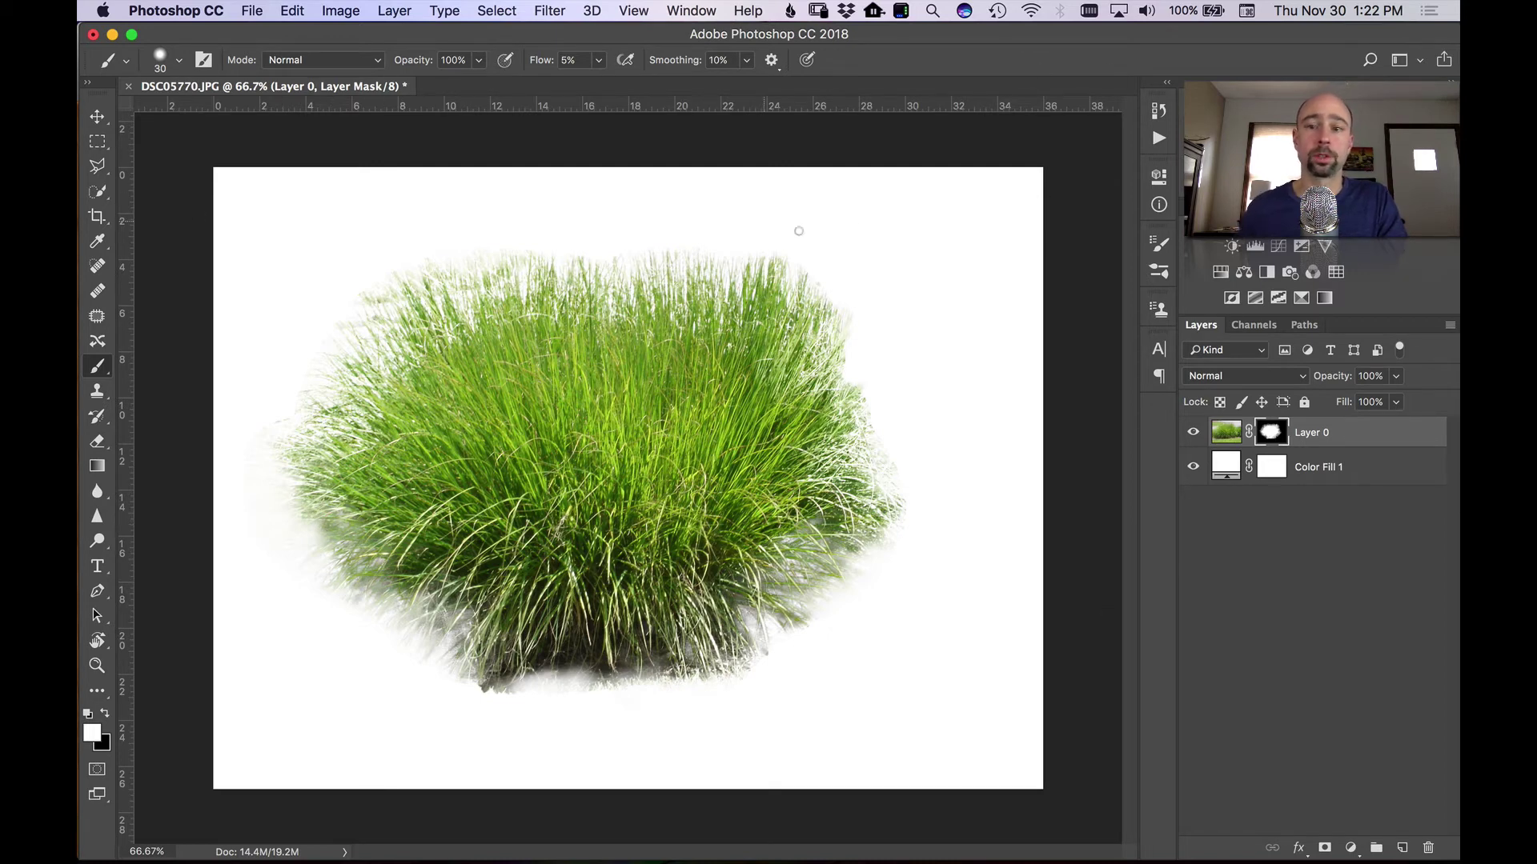
pyautogui.click(1193, 466)
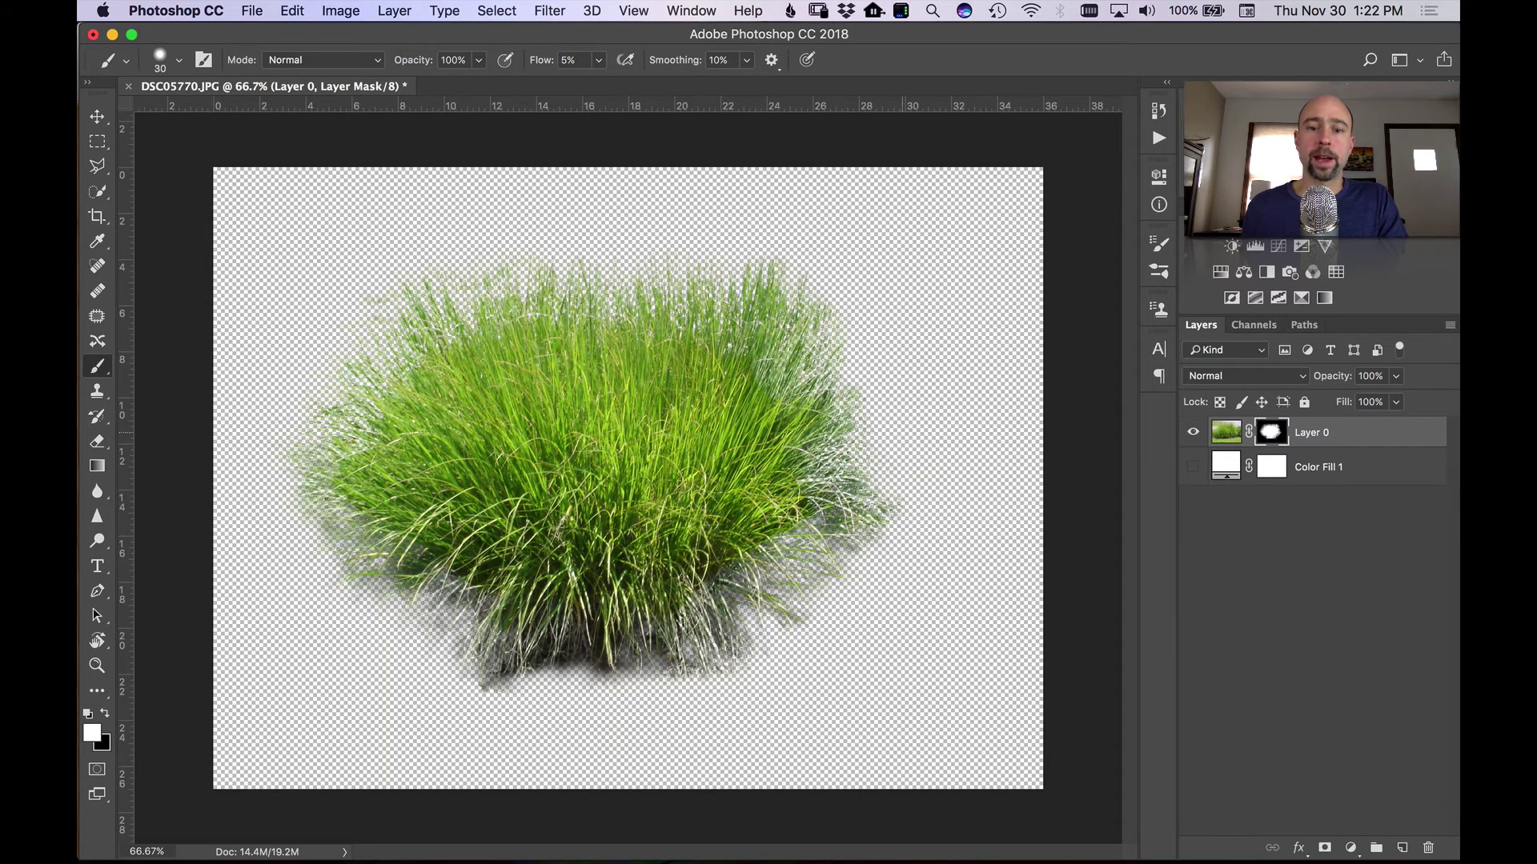
pyautogui.click(1193, 467)
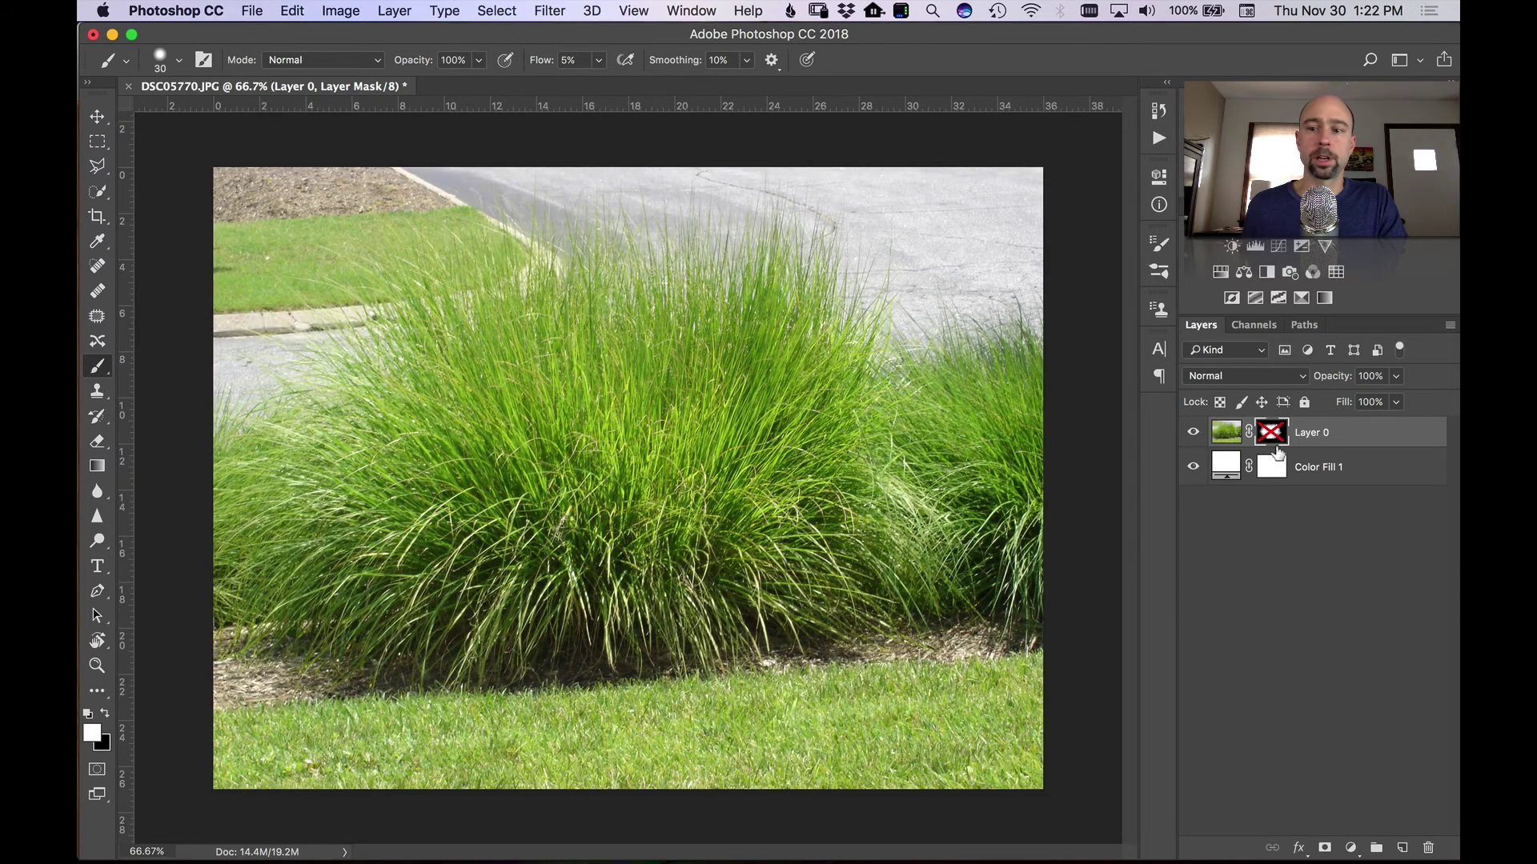
pyautogui.keyDown('shift'); pyautogui.click(1274, 436); pyautogui.keyUp('shift')
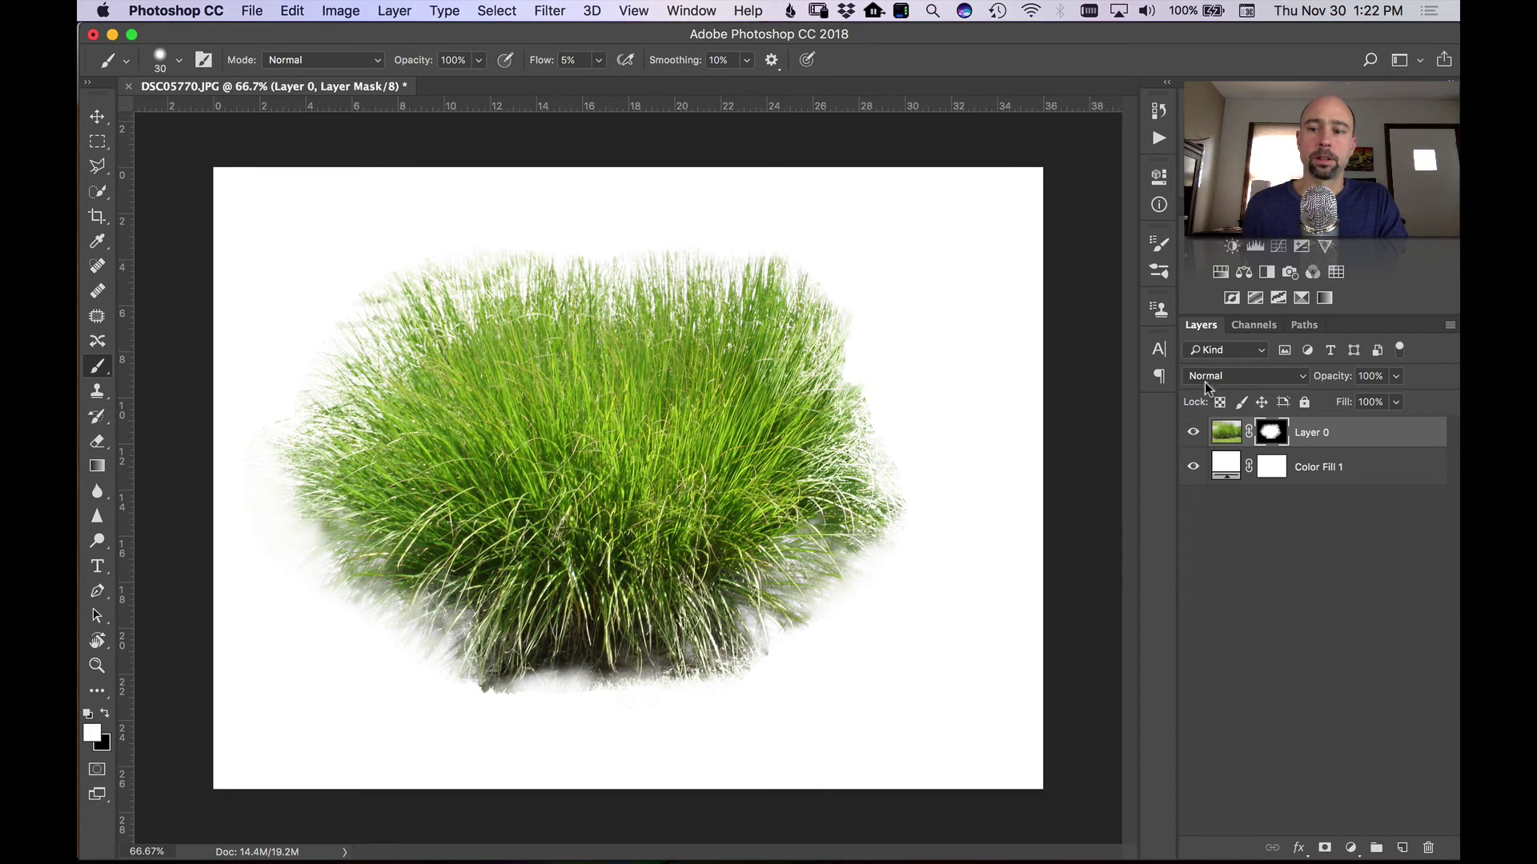
pyautogui.keyDown('shift'); pyautogui.click(1281, 433); pyautogui.keyUp('shift')
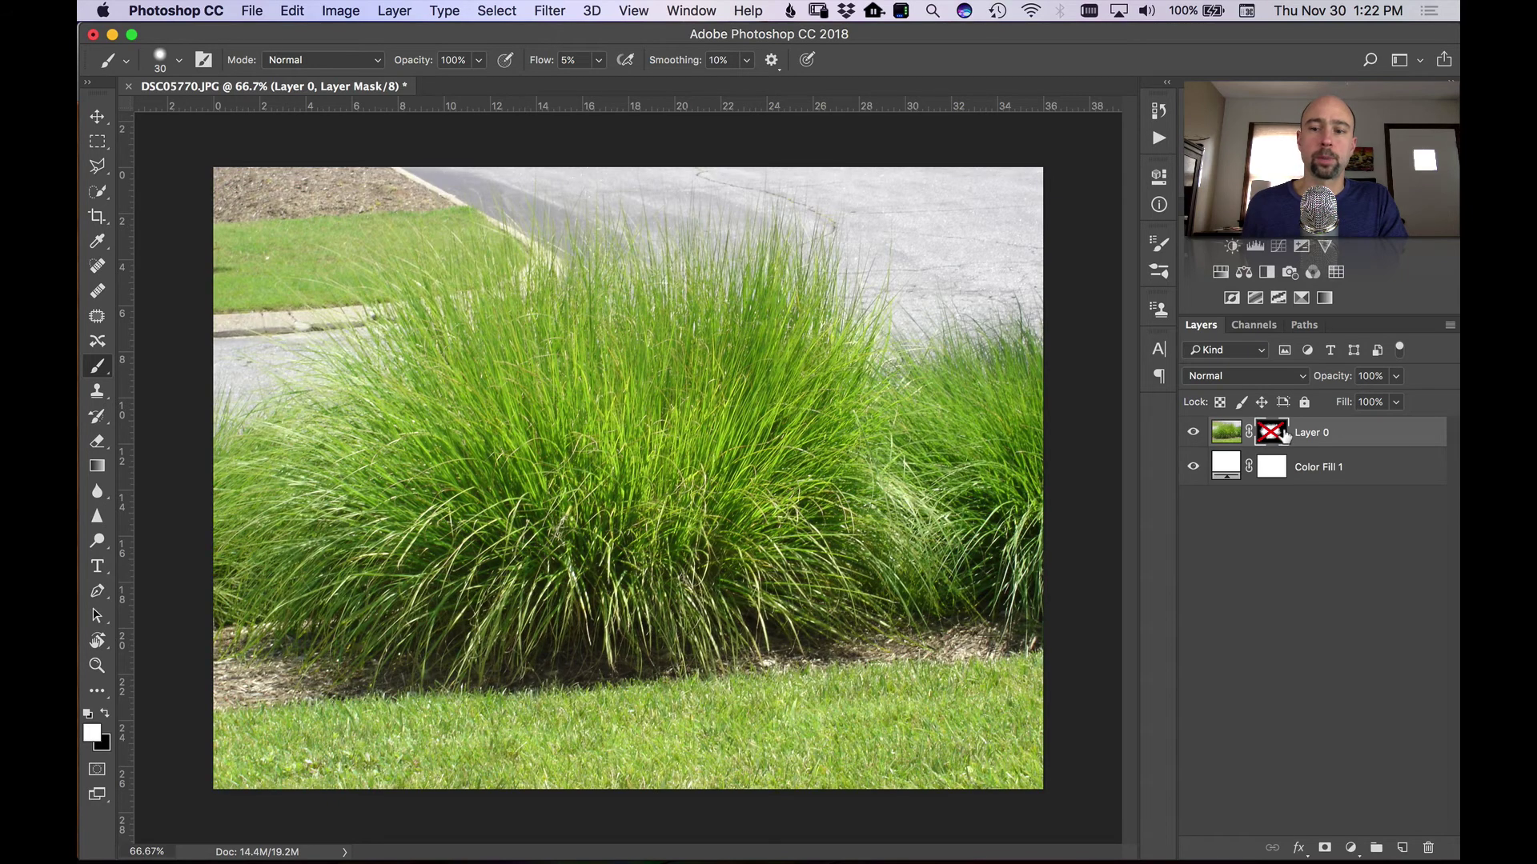
pyautogui.keyDown('shift'); pyautogui.click(1274, 435); pyautogui.keyUp('shift')
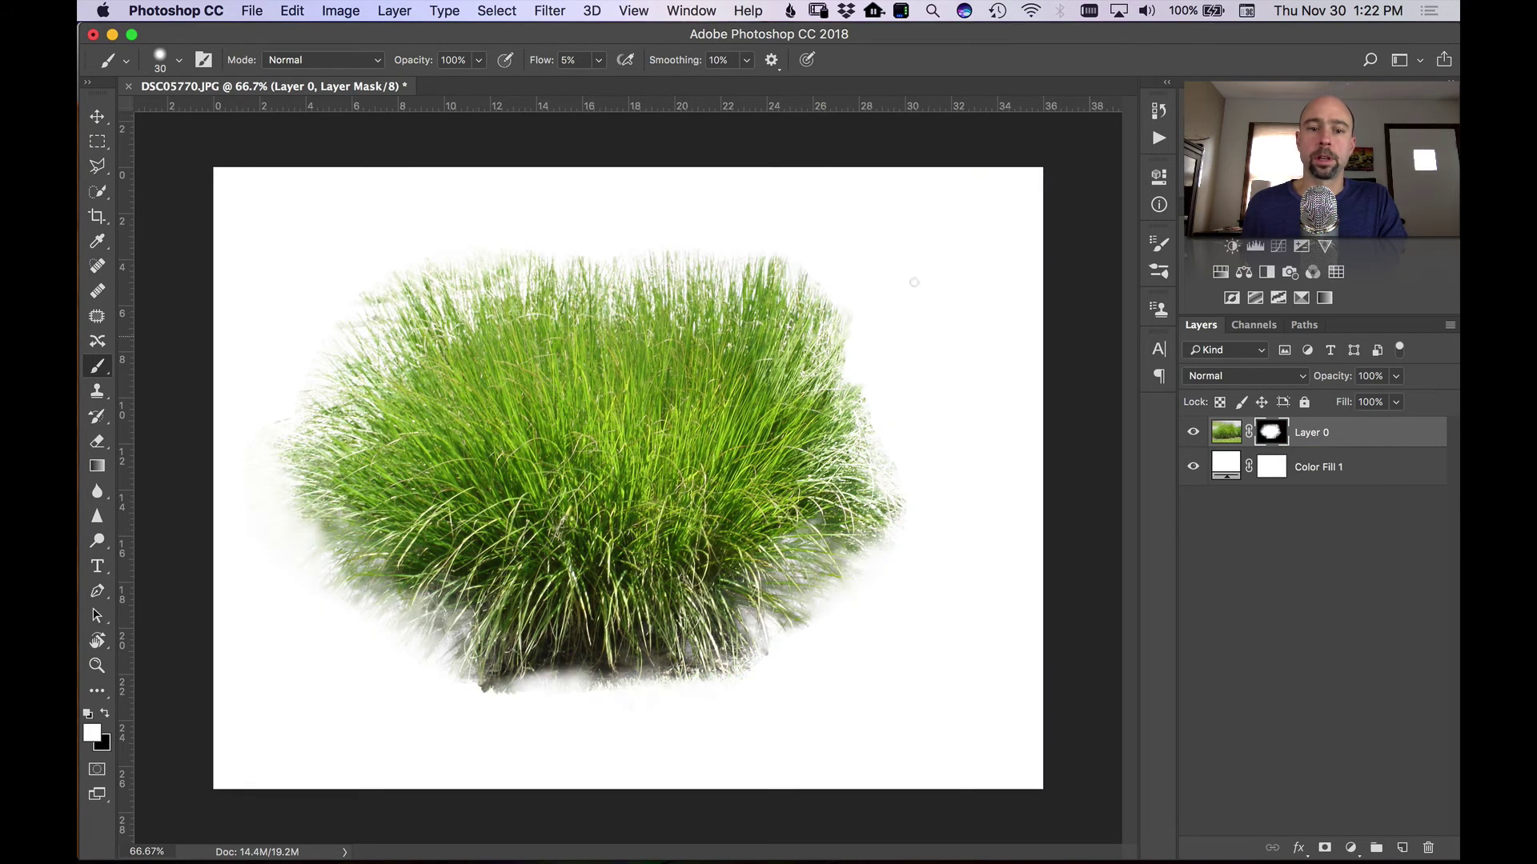
pyautogui.click(1194, 469)
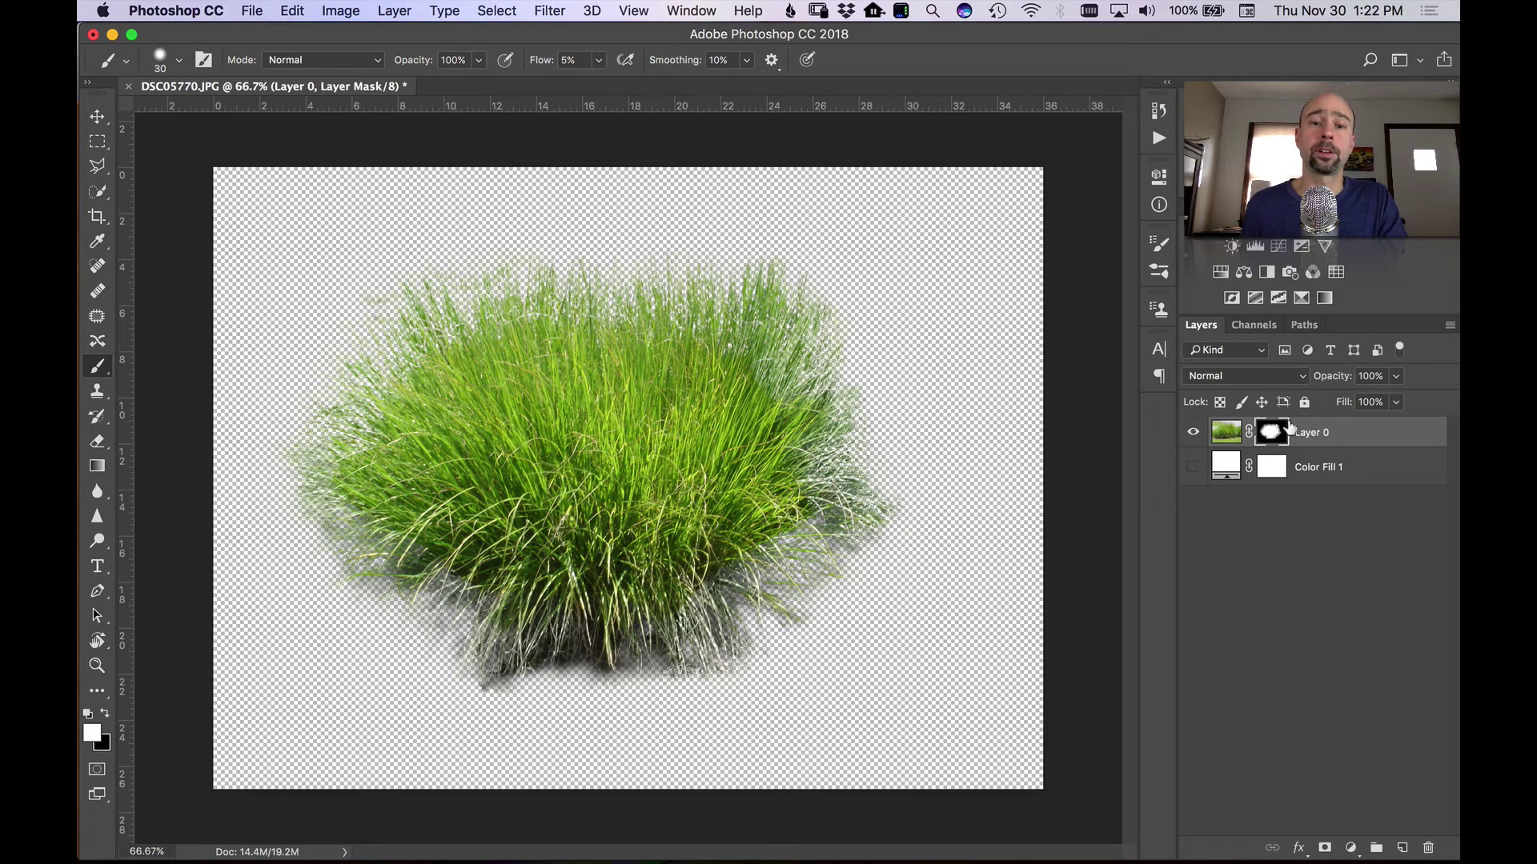
pyautogui.click(1192, 467)
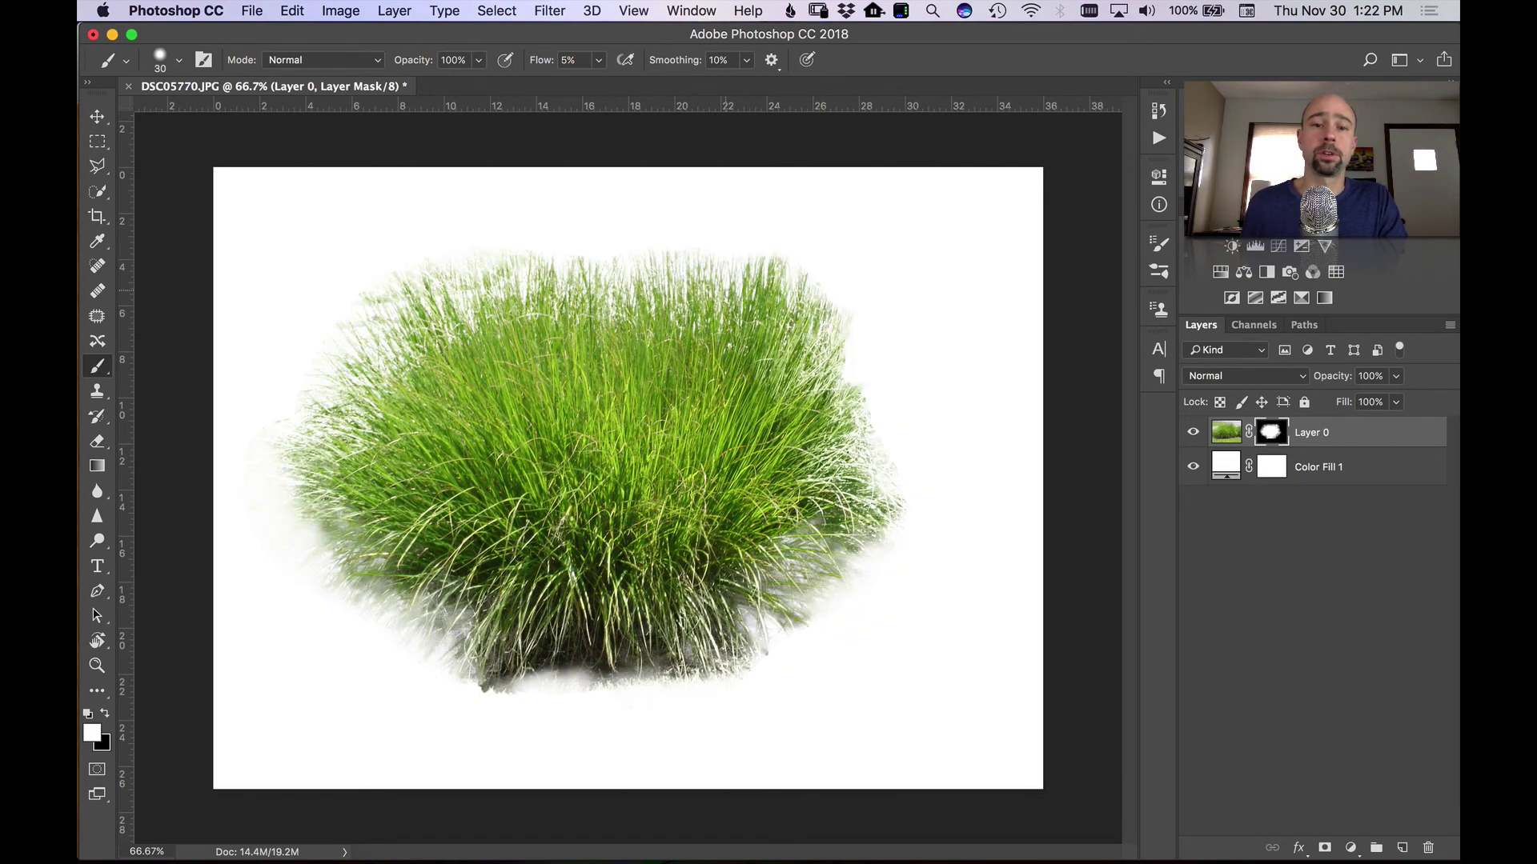